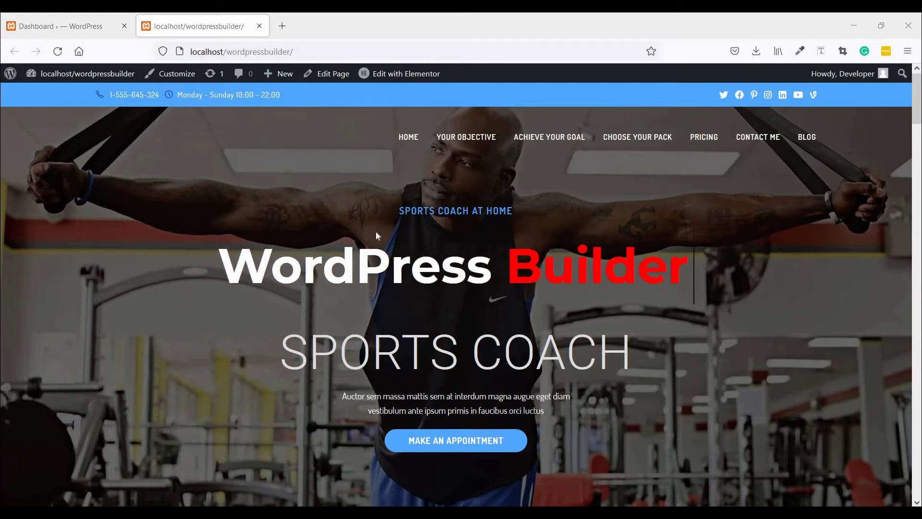
Search Add New Plugins for 'ninja forms', then install and activate Ninja Forms Contact Form
left_click(79, 29)
mouse_move(28, 352)
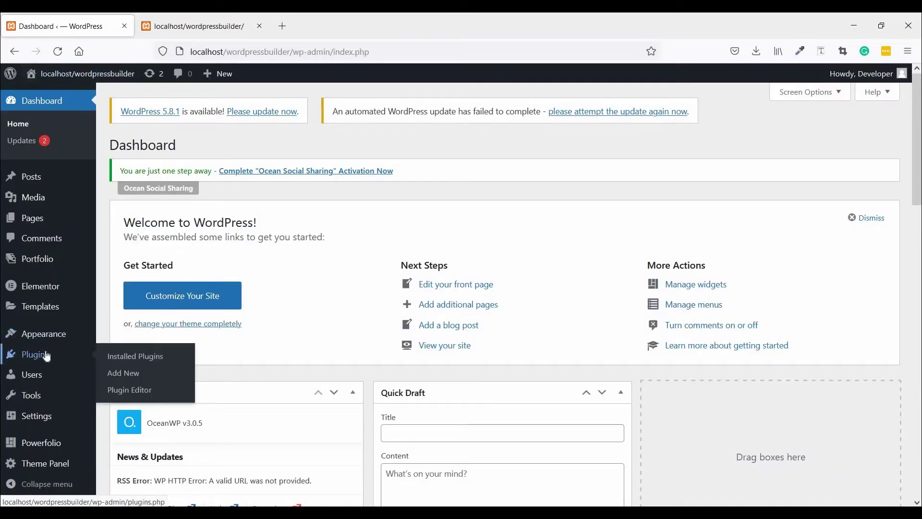
right_click(124, 378)
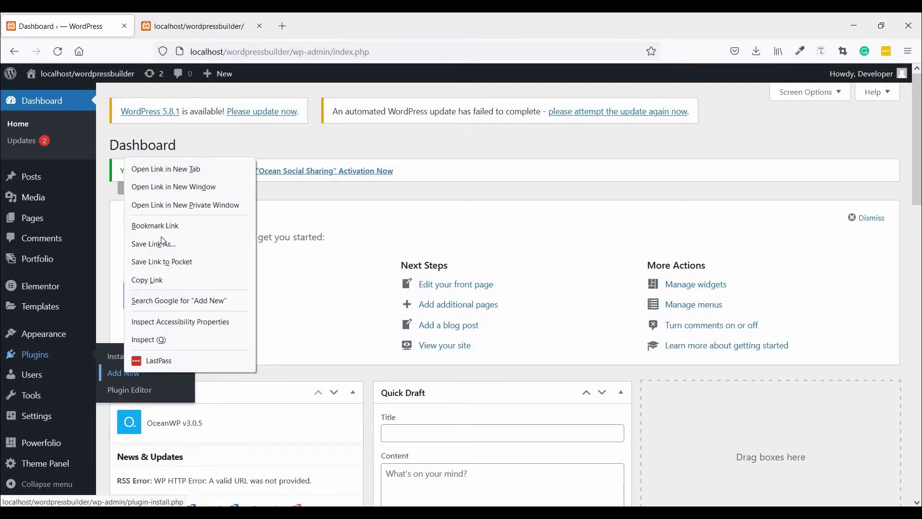
left_click(171, 170)
key("ctrl+Tab")
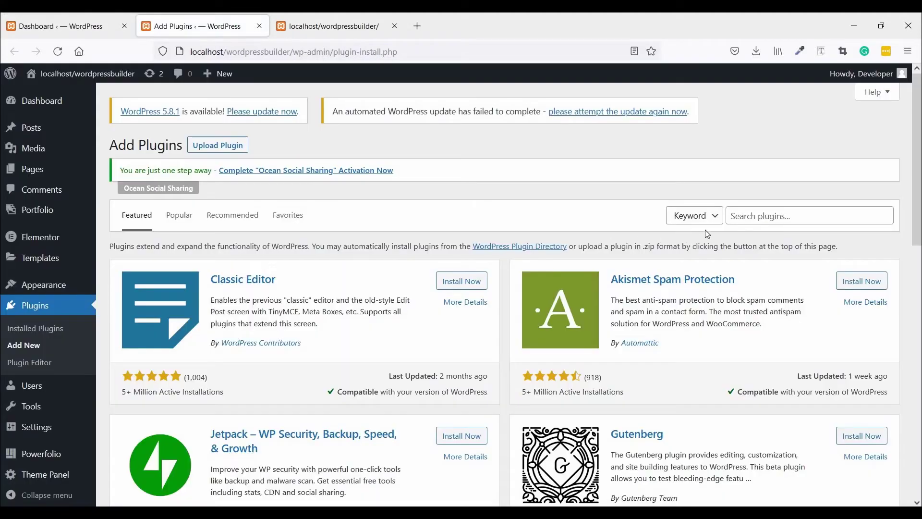
left_click(749, 222)
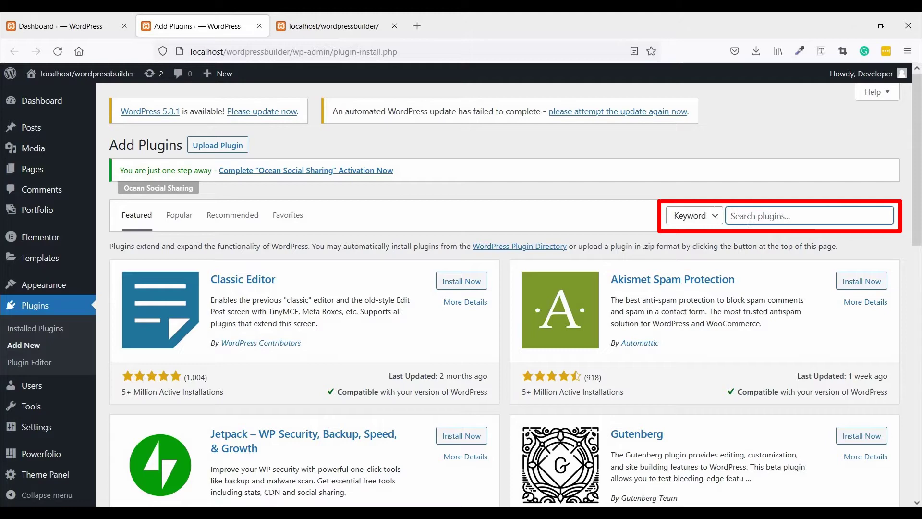
type("ninja")
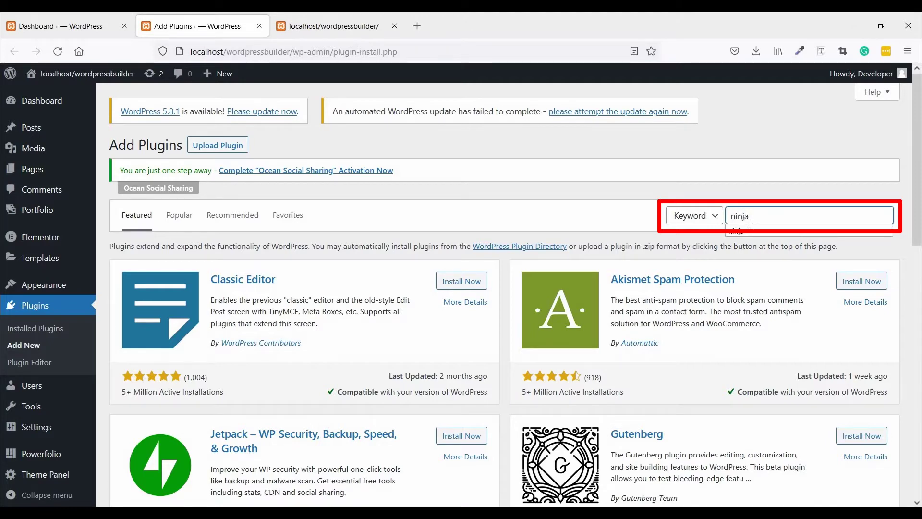
type(" forms")
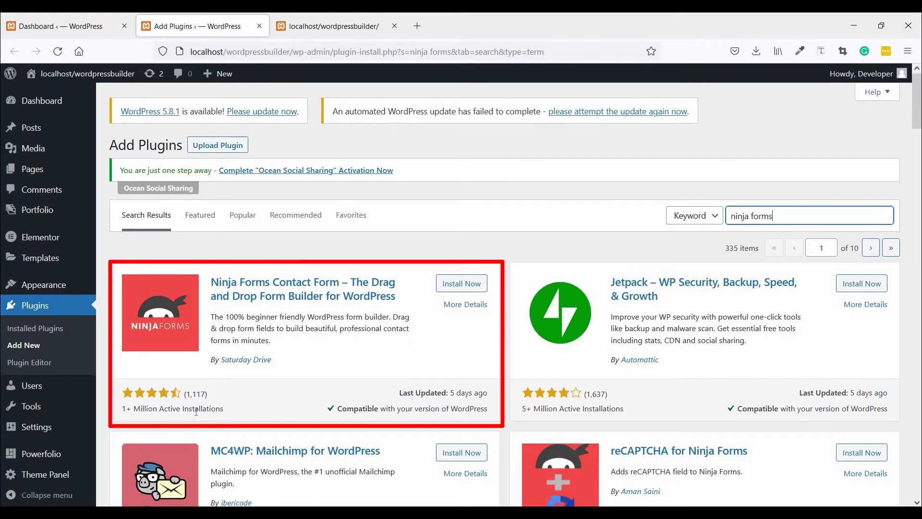
left_click(462, 284)
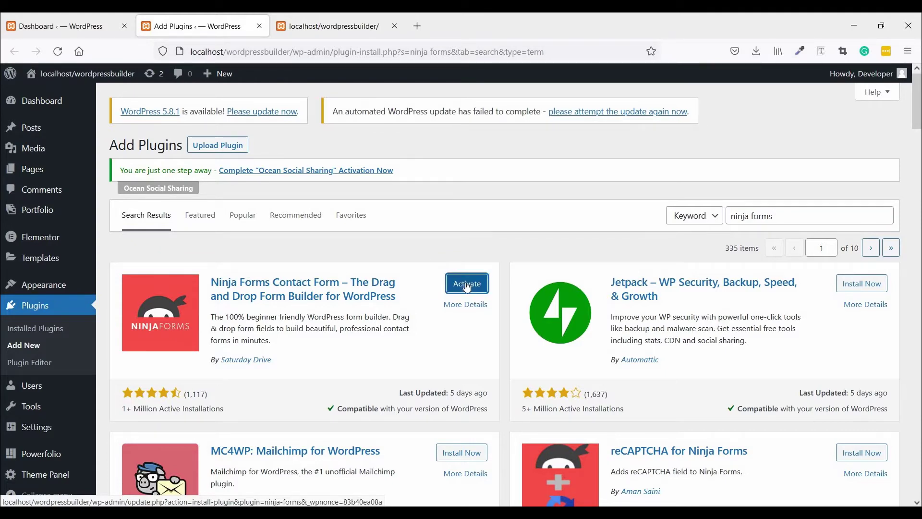
left_click(468, 285)
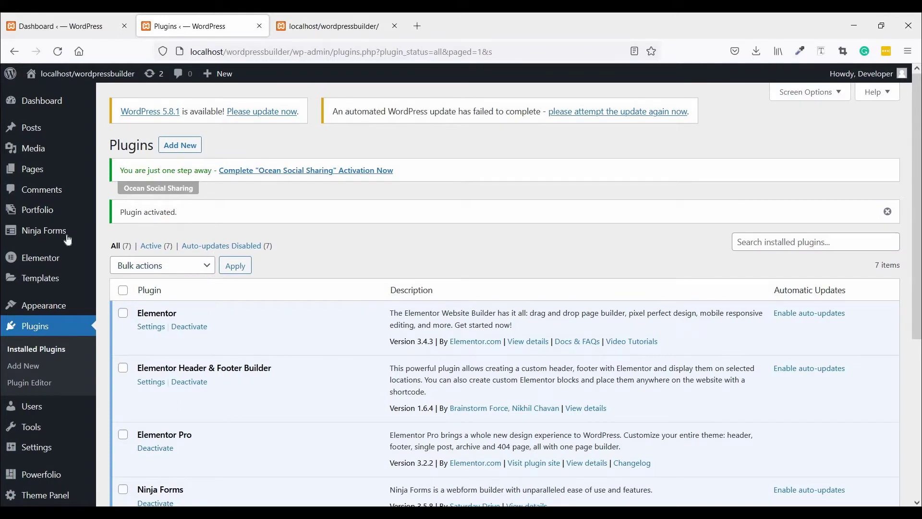
From the Ninja Forms dashboard, create a new form using the Blank Form template
mouse_move(67, 240)
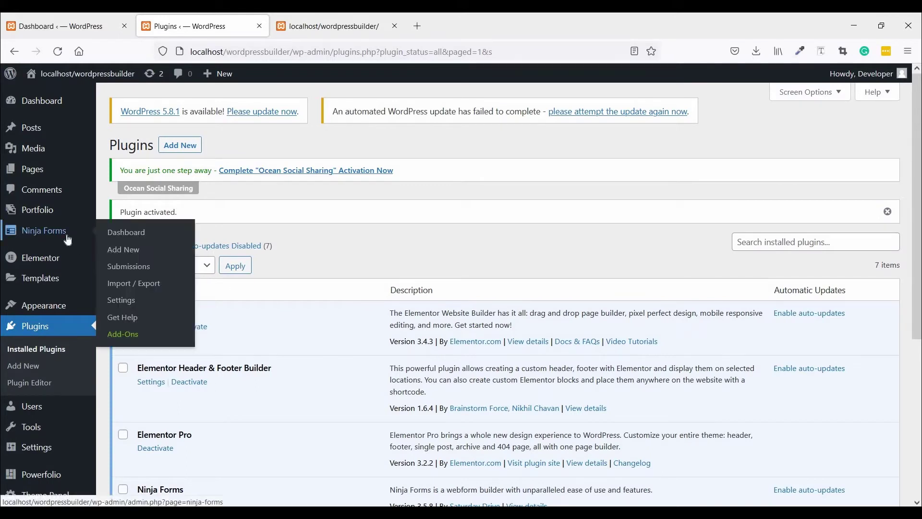
left_click(141, 239)
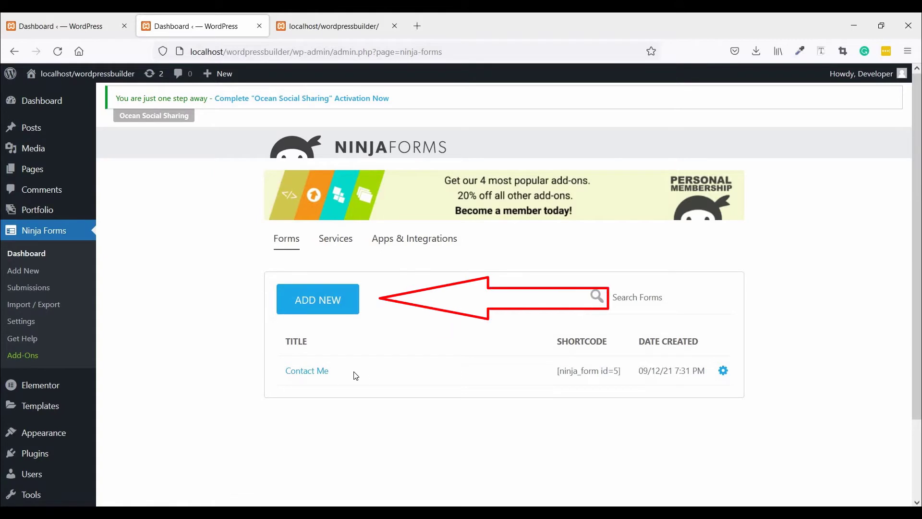
left_click(328, 310)
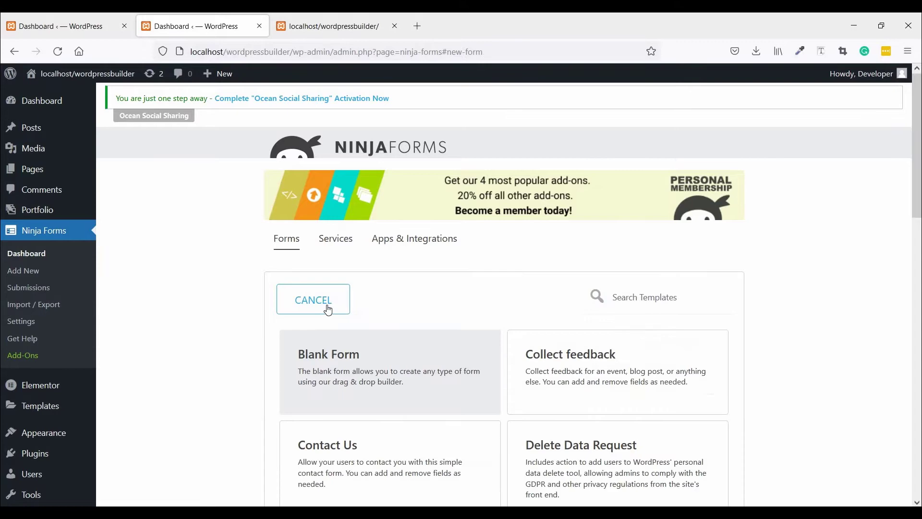
left_click(346, 365)
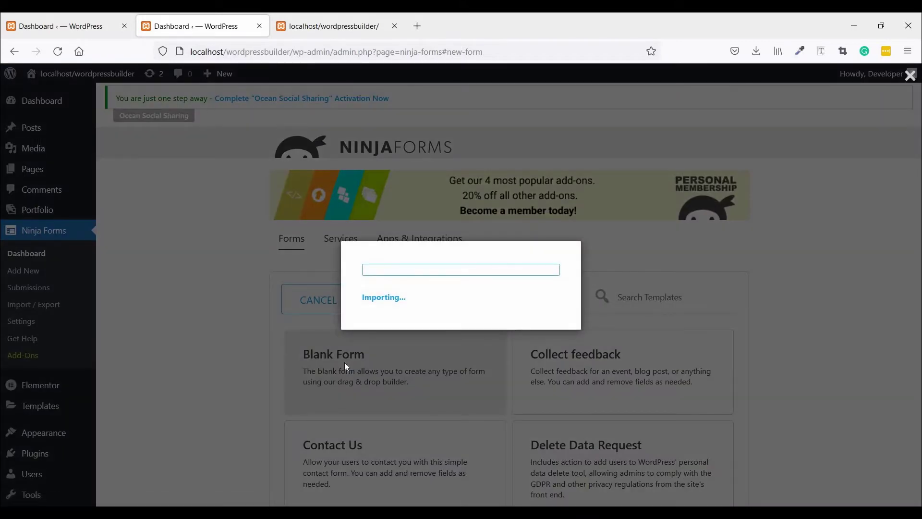
scroll(619, 313, "down", 3)
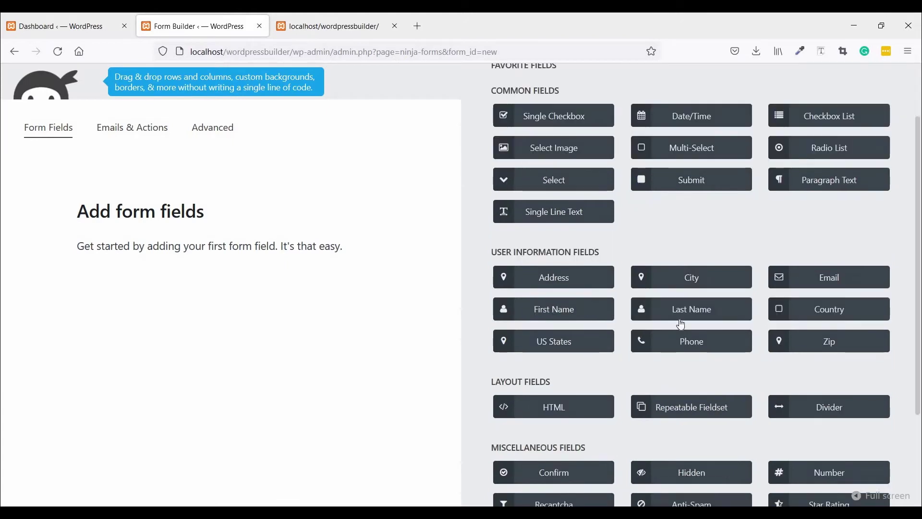
Add First Name, Last Name, Email, Phone and Paragraph Text fields to the form
left_click(569, 312)
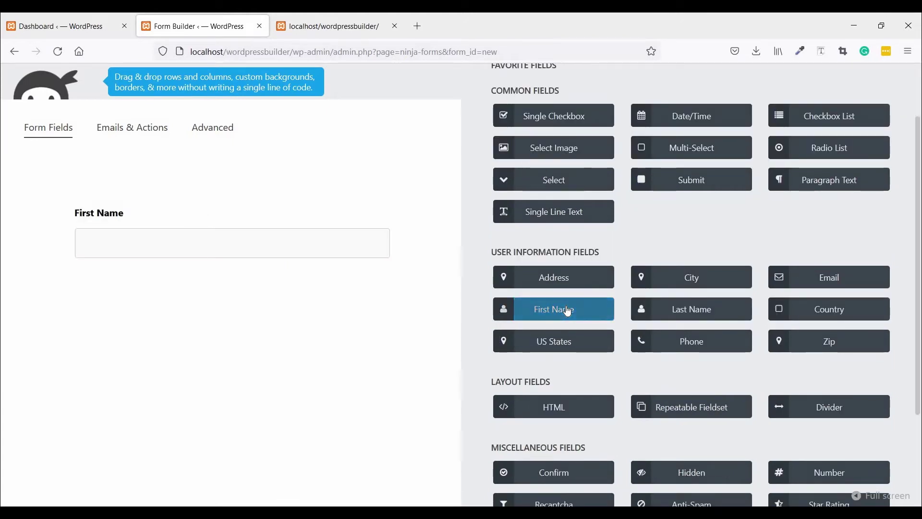
left_click(714, 315)
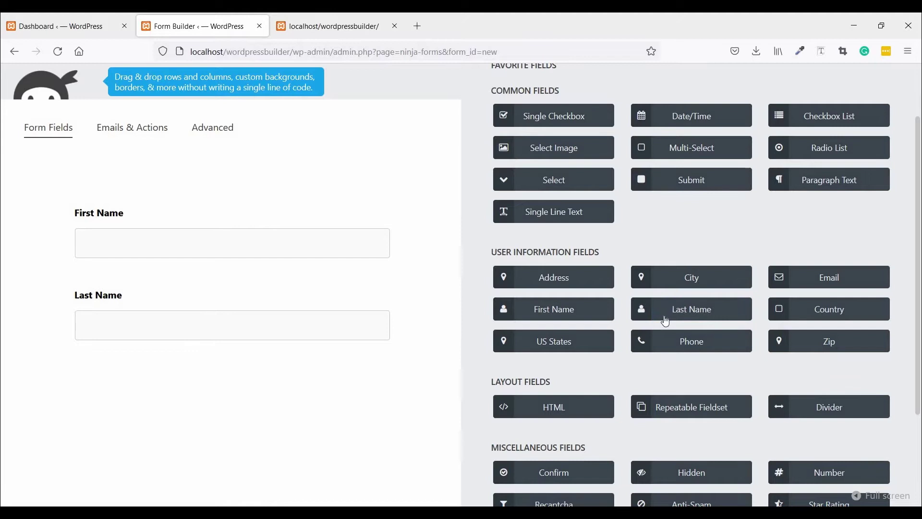
scroll(622, 243, "up", 2)
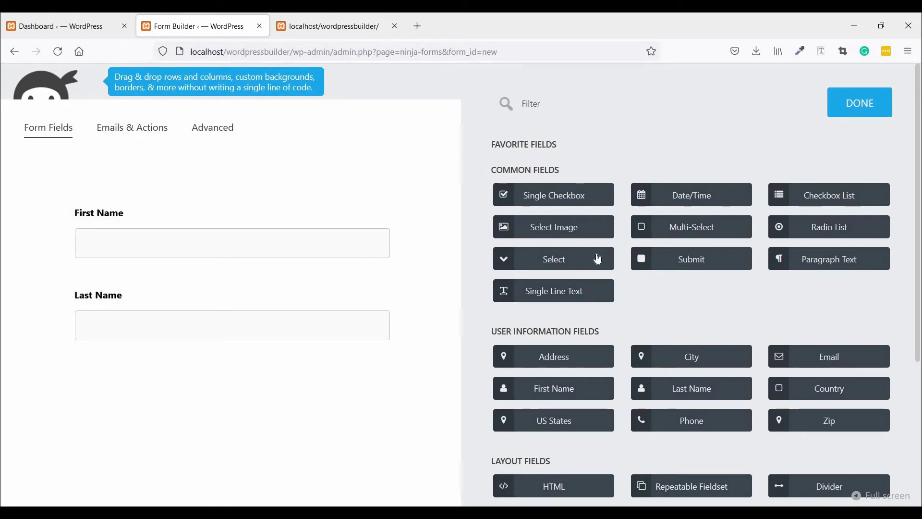
scroll(586, 259, "down", 3)
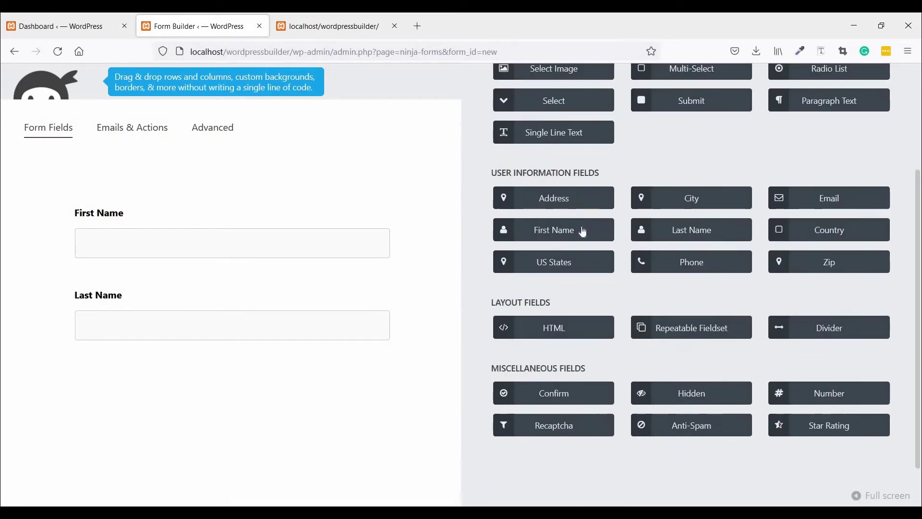
scroll(559, 236, "up", 2)
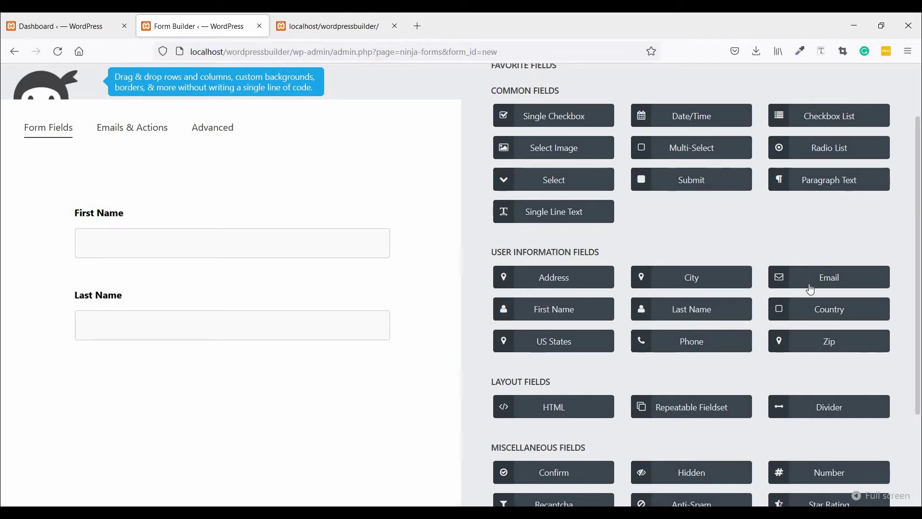
left_click(818, 283)
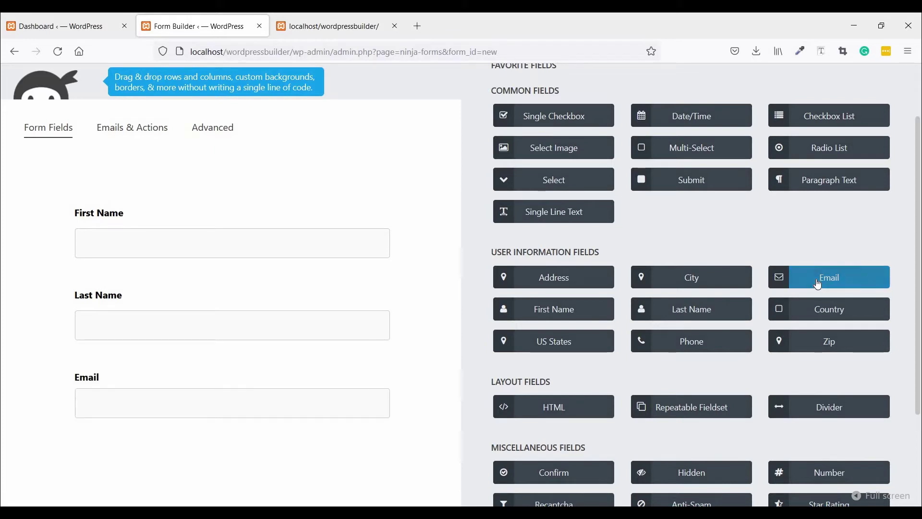
left_click(725, 342)
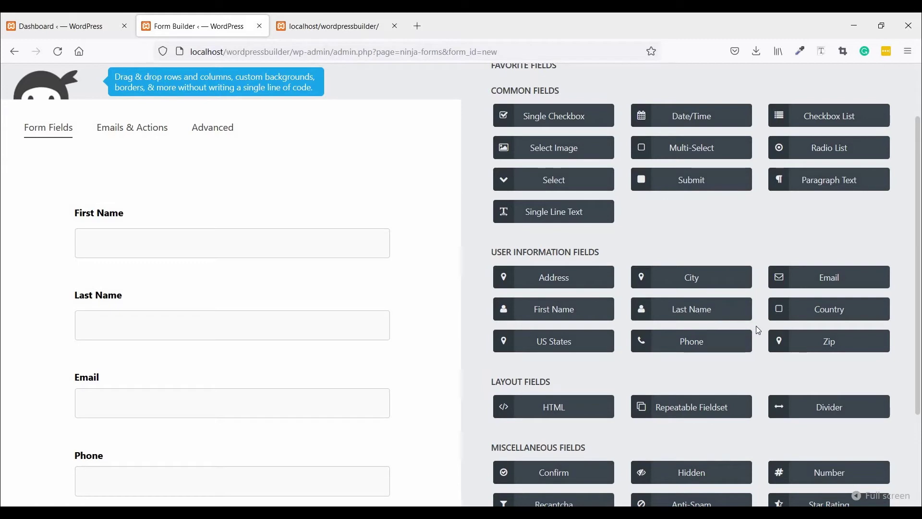
scroll(788, 281, "up", 3)
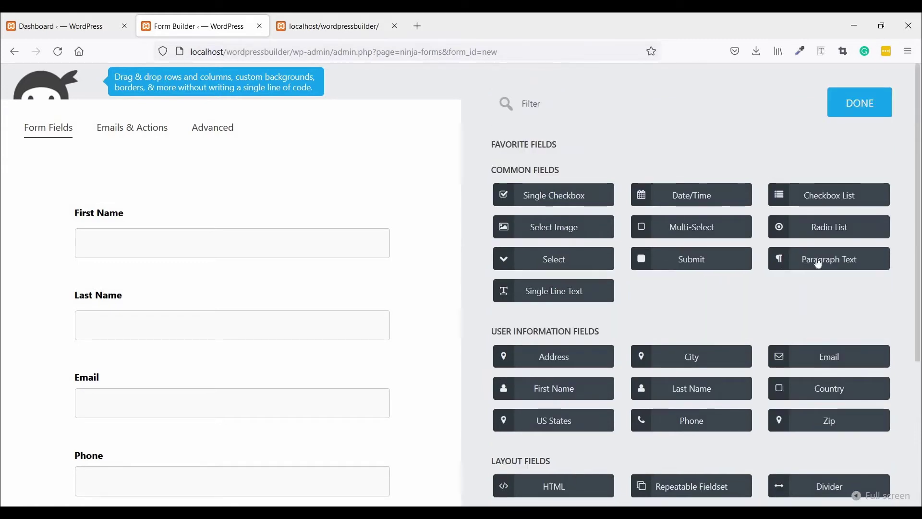
left_click(819, 264)
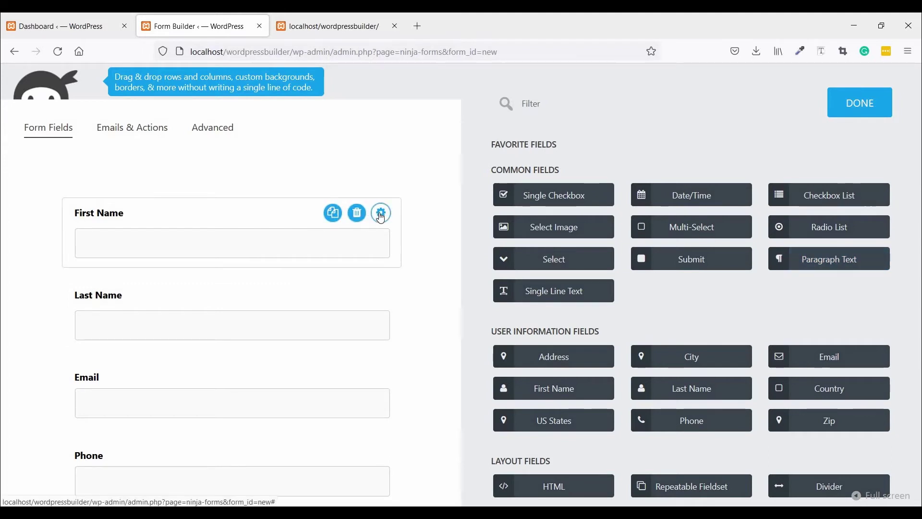
Make First Name required, with 'First Name' as its default value and placeholder
left_click(380, 213)
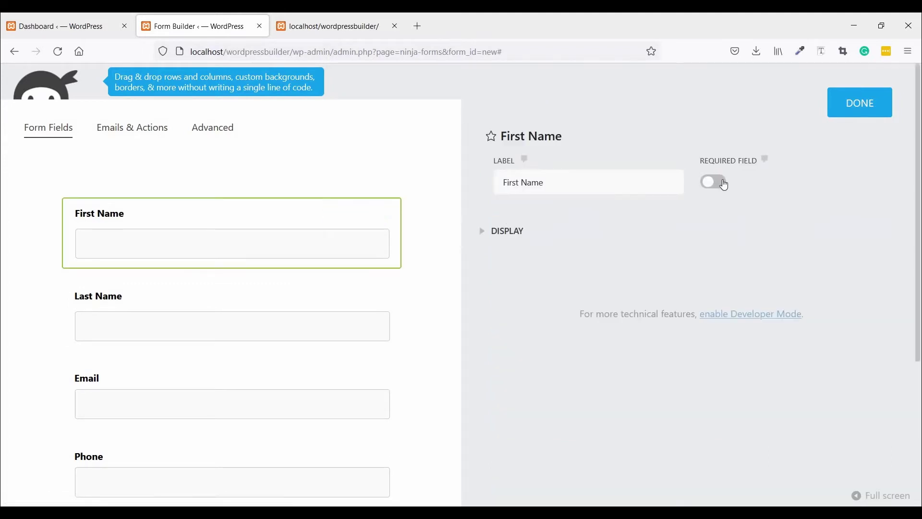
left_click(725, 186)
left_click(519, 237)
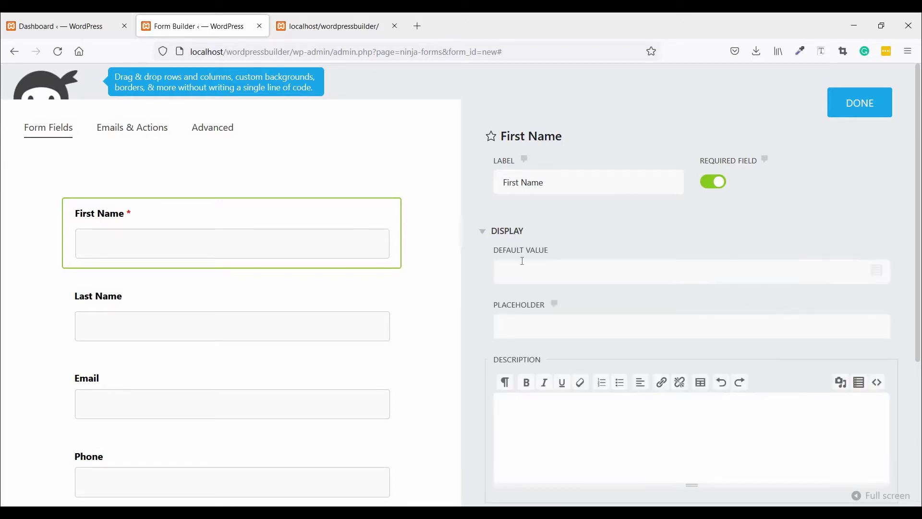
left_click(567, 271)
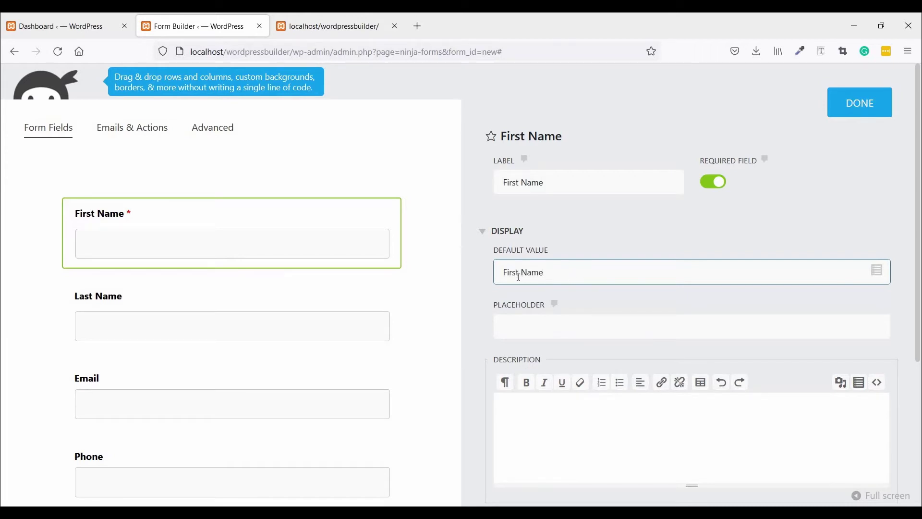
key("shift+Left")
key("shift+Left")
key("shift+Left")
key("shift+Left")
key("shift+Left")
key("shift+Left")
key("shift+Left")
key("shift+Left")
key("shift+Left")
key("shift+Left")
key("ctrl+c")
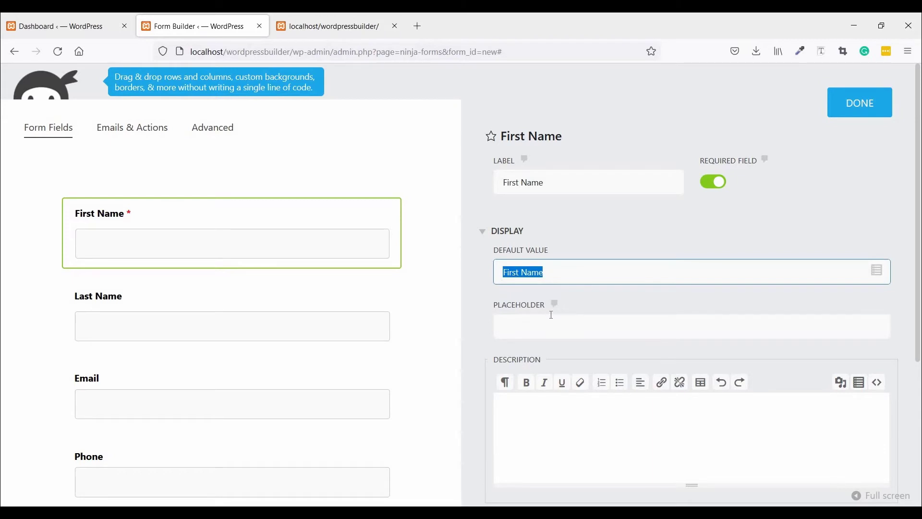
left_click(553, 324)
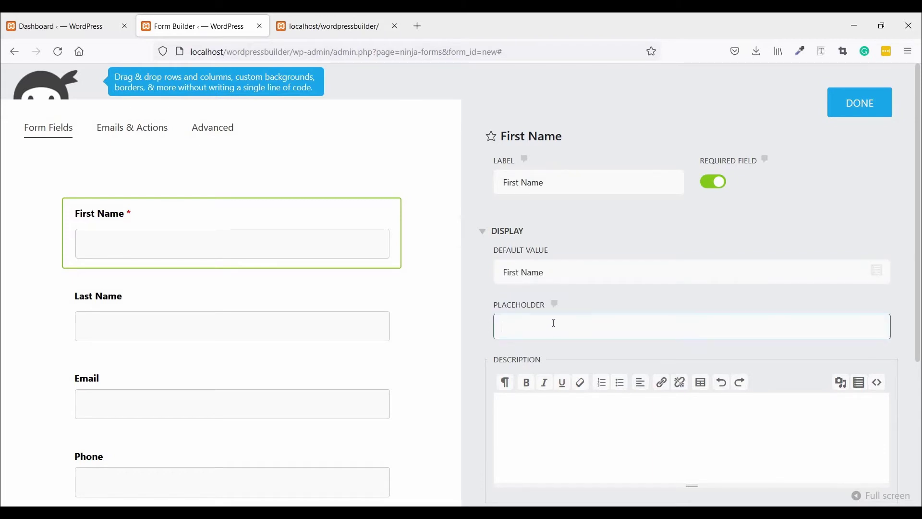
key("ctrl+v")
Make Last Name required, with 'Last Name' as its default value and placeholder
left_click(382, 297)
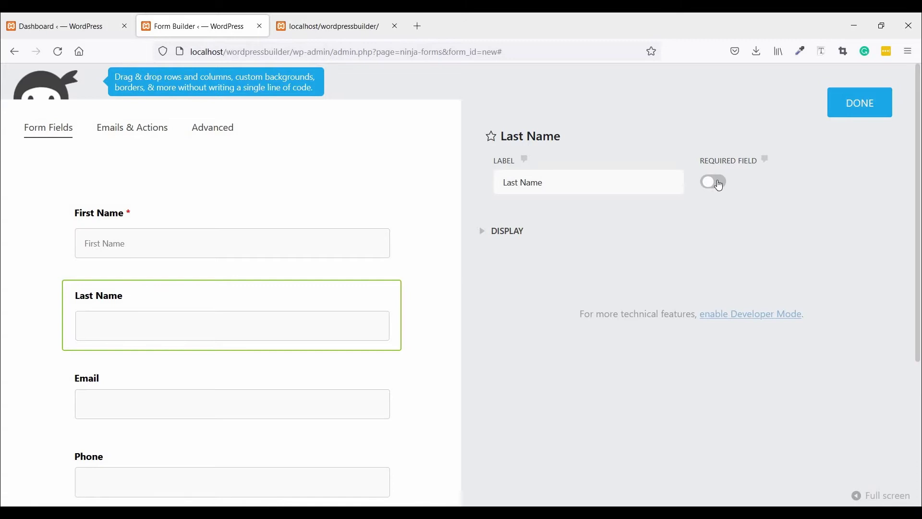
left_click(716, 183)
left_click(509, 232)
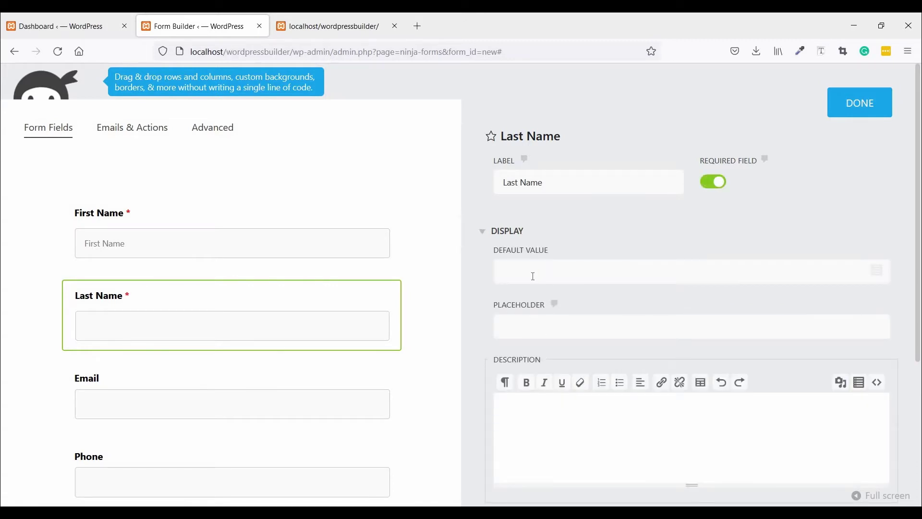
left_click(533, 277)
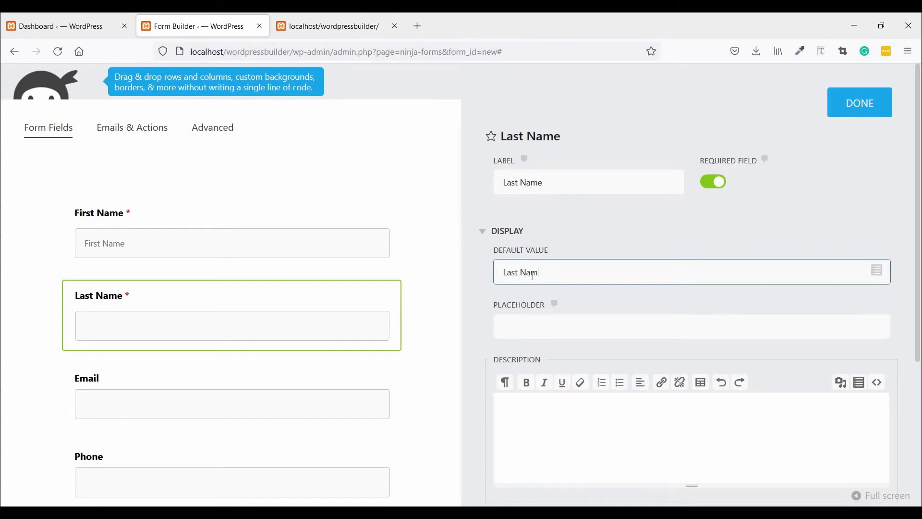
left_click_drag(481, 277, 479, 276)
key("ctrl+c")
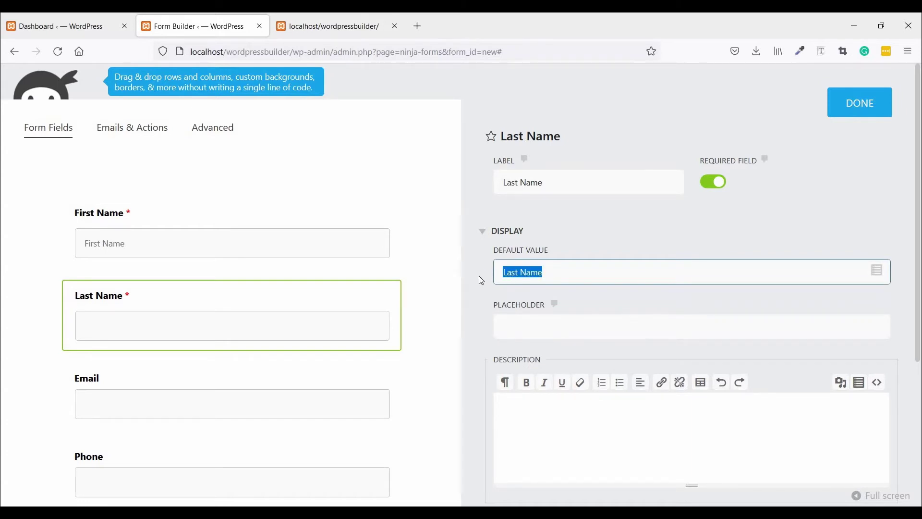
left_click(520, 320)
key("ctrl+v")
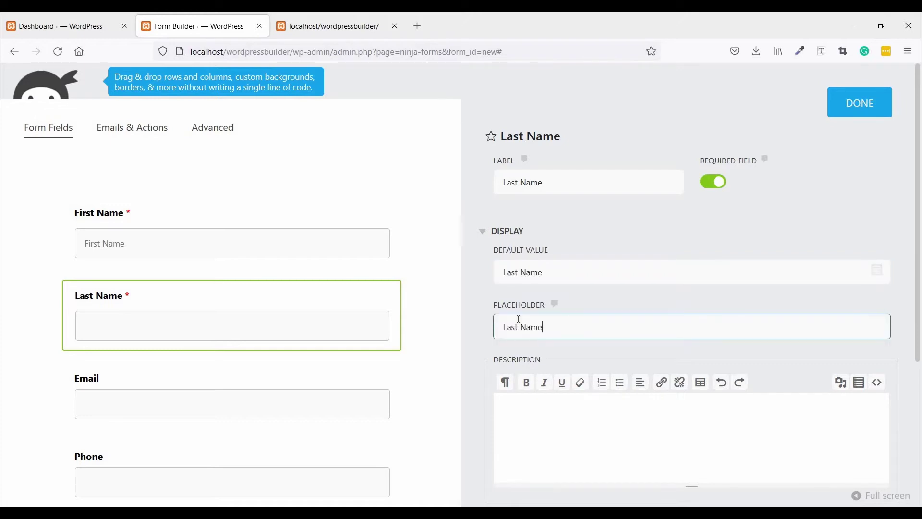
mouse_move(383, 379)
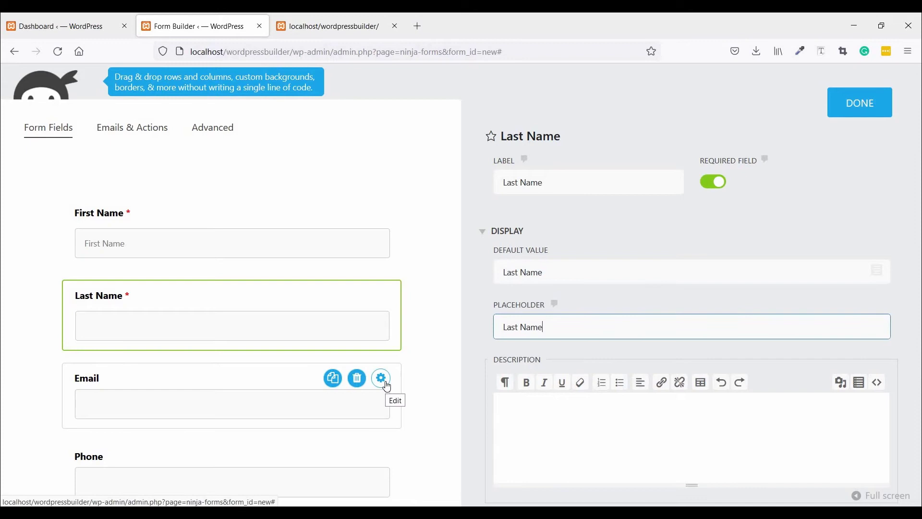
Make the Email field required with 'Email' as its placeholder
left_click(387, 384)
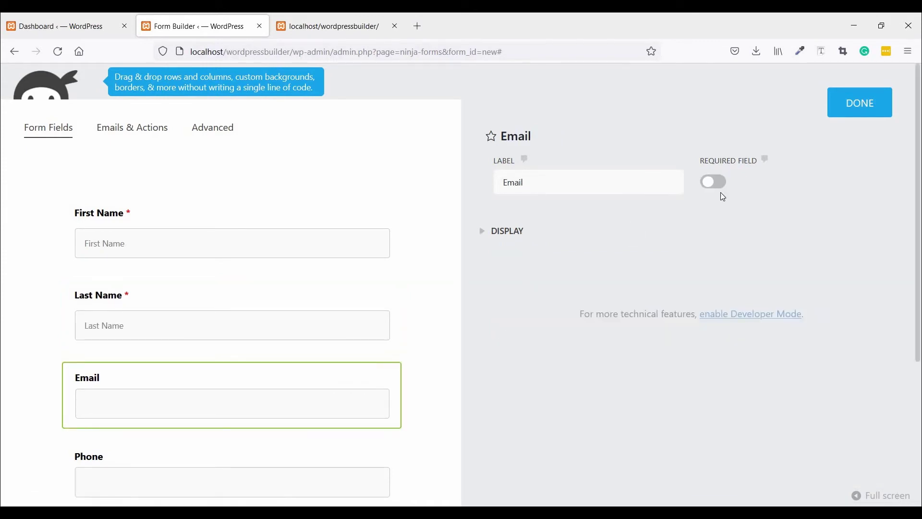
left_click(722, 184)
left_click(508, 233)
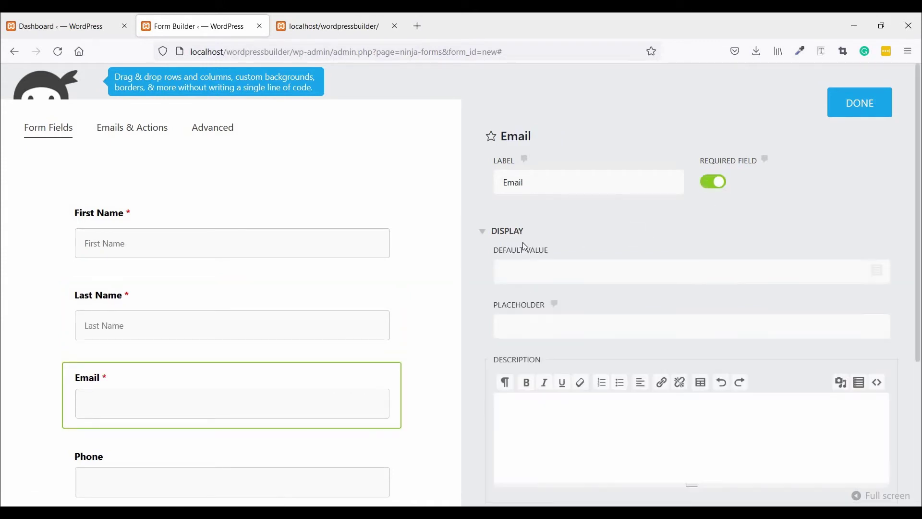
left_click(519, 332)
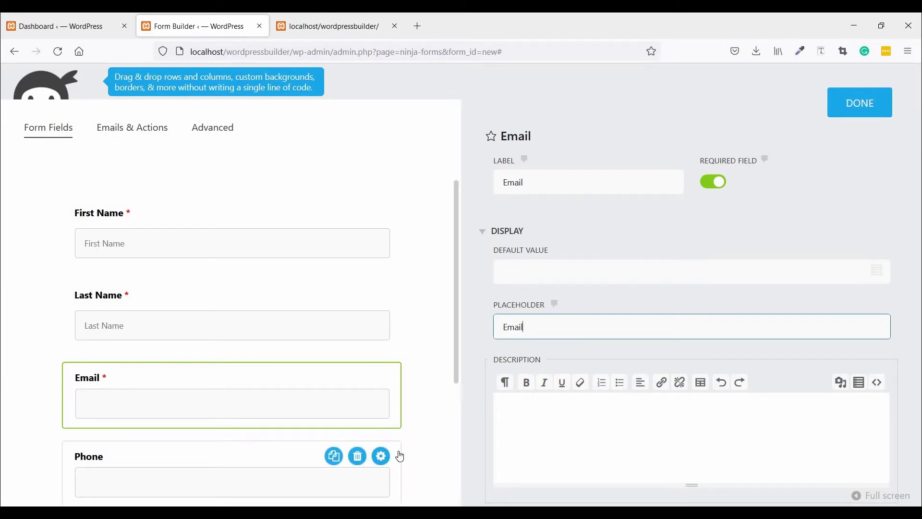
Make the Phone field required with 'Phone' as its placeholder
left_click(401, 457)
left_click(714, 182)
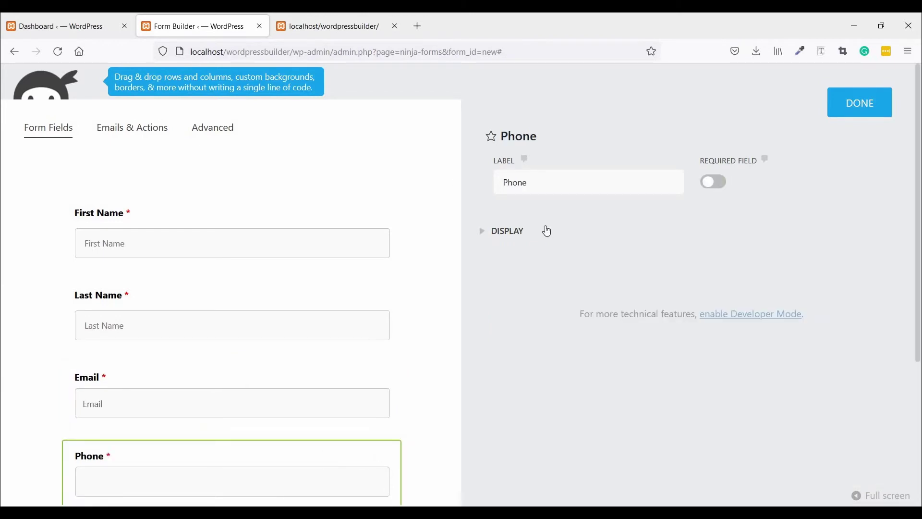
left_click(505, 234)
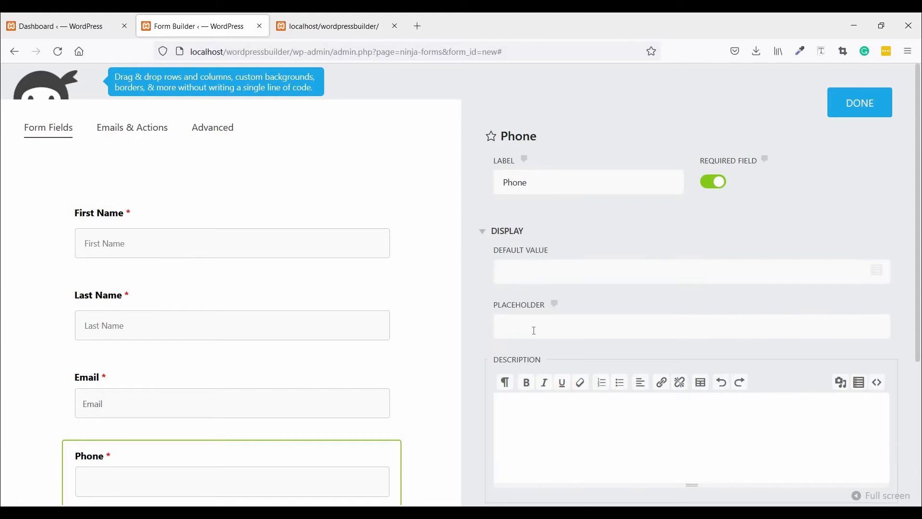
left_click(537, 331)
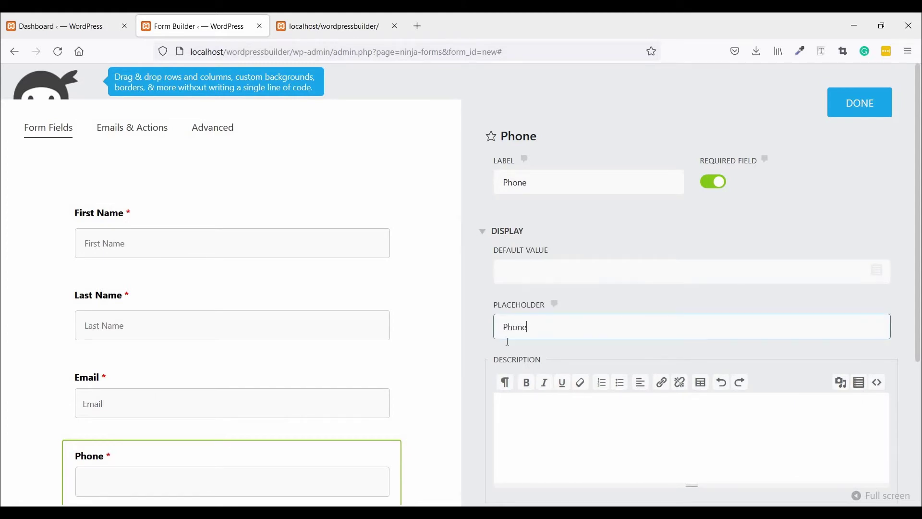
Relabel Paragraph Text as 'Message', give it a 'Message' placeholder, and make it required
scroll(351, 397, "down", 4)
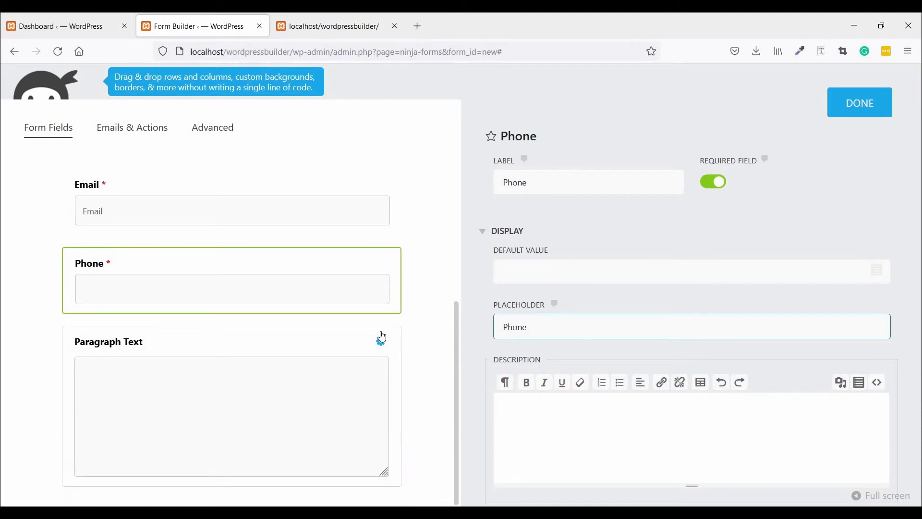
left_click(382, 341)
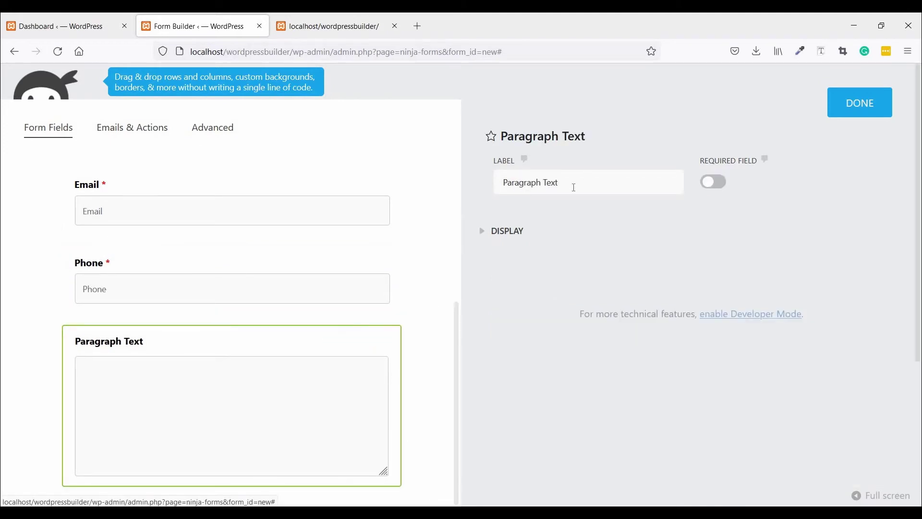
left_click_drag(574, 187, 489, 192)
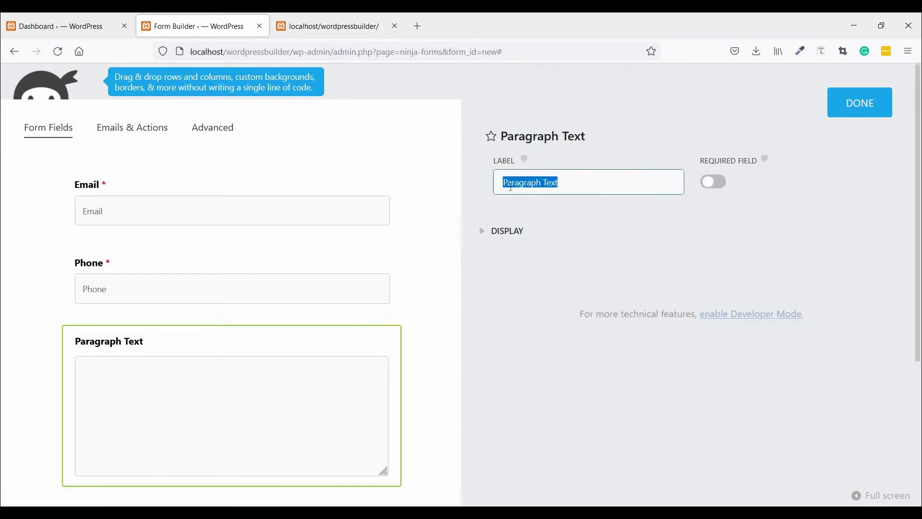
type("Message")
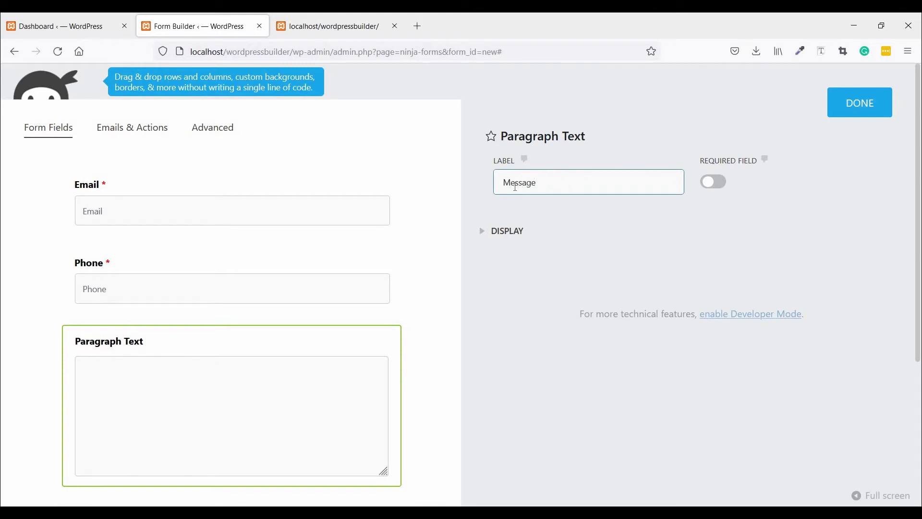
left_click(513, 234)
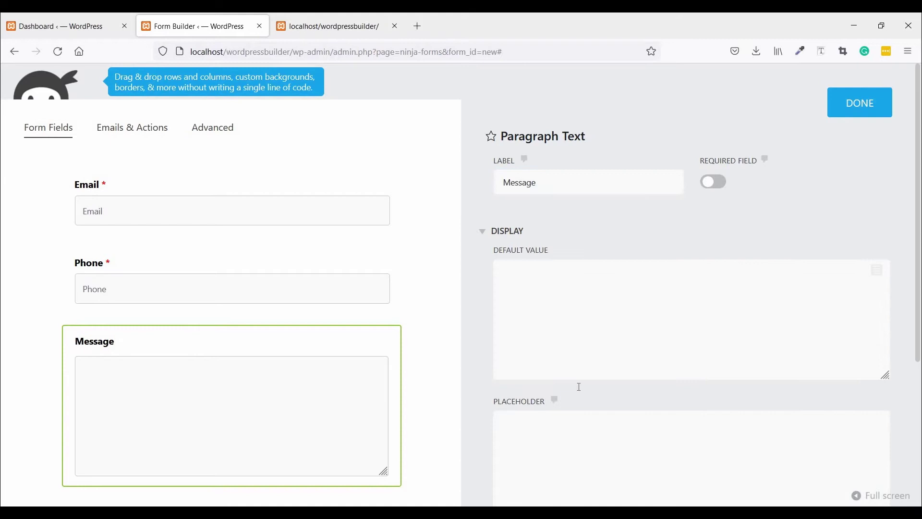
left_click(577, 445)
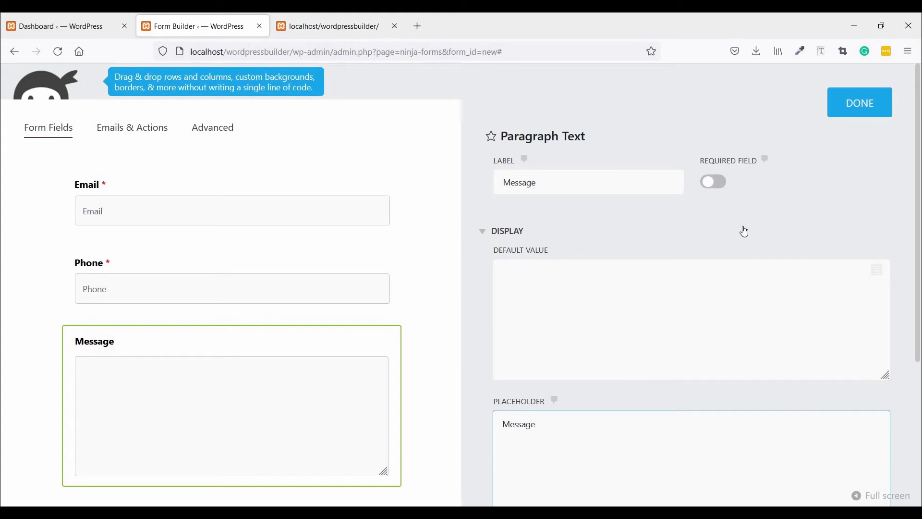
left_click(718, 183)
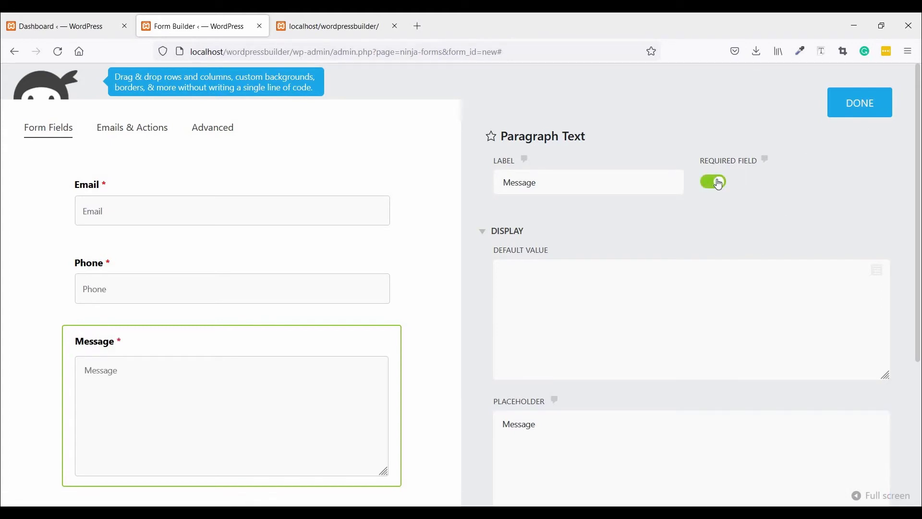
left_click(862, 104)
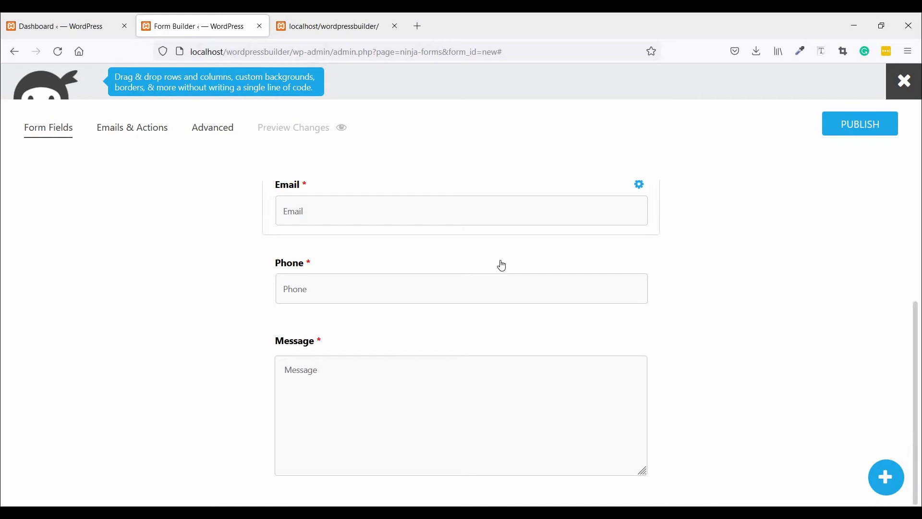
Replace the Admin Email action's To address with the custom recipient e-mail address
left_click(136, 134)
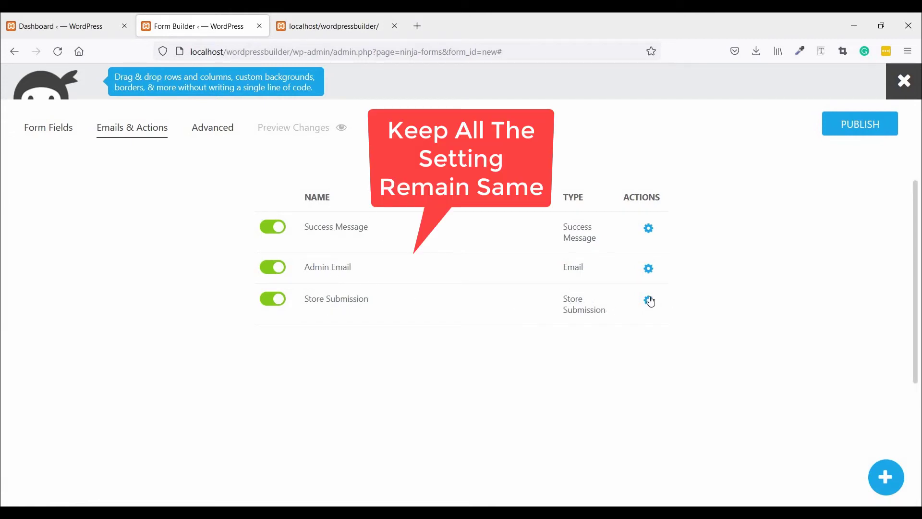
left_click(651, 272)
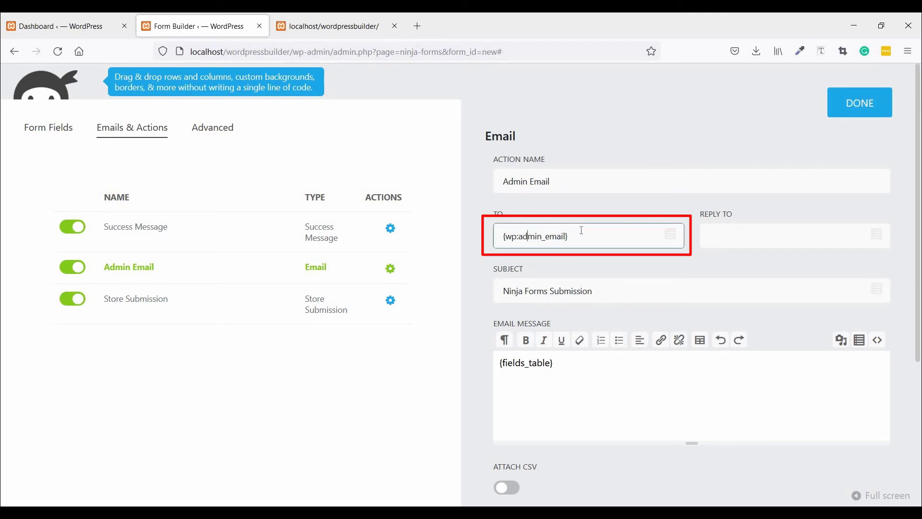
triple_click(537, 229)
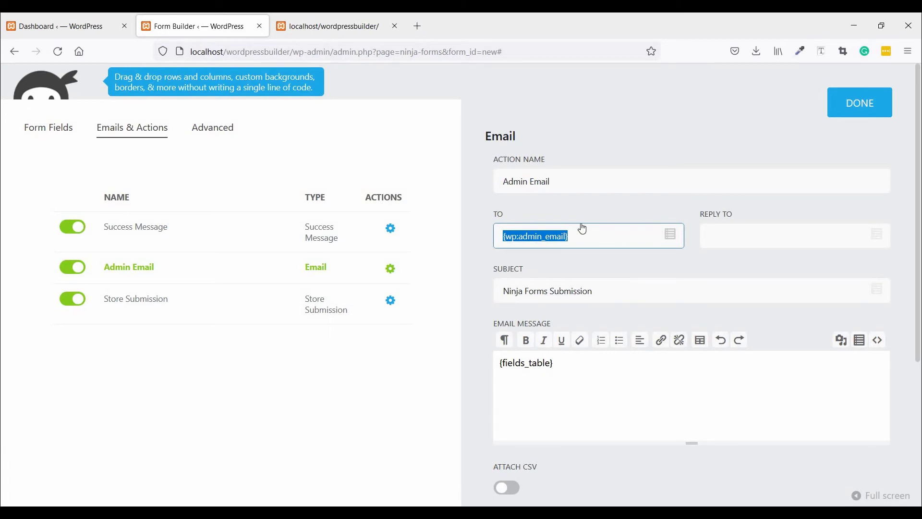
key("BackSpace")
type("example@g")
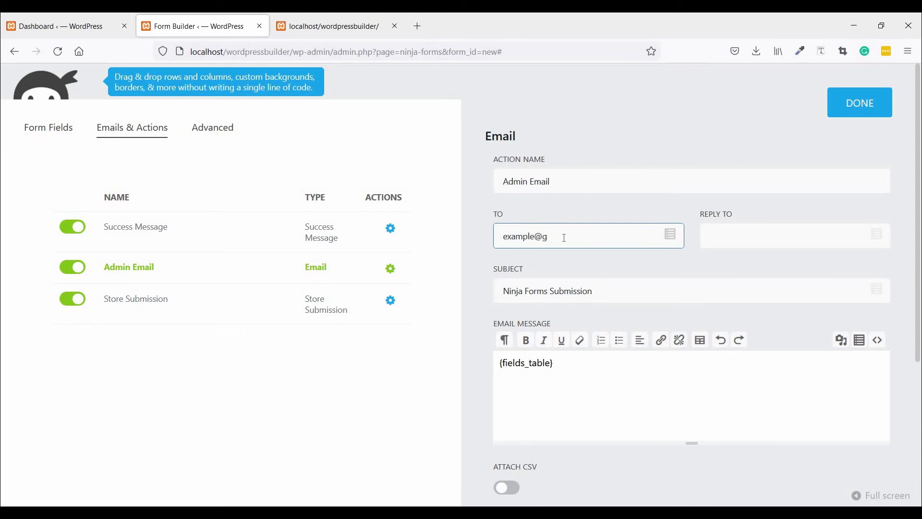
type("mail.com")
left_click(860, 106)
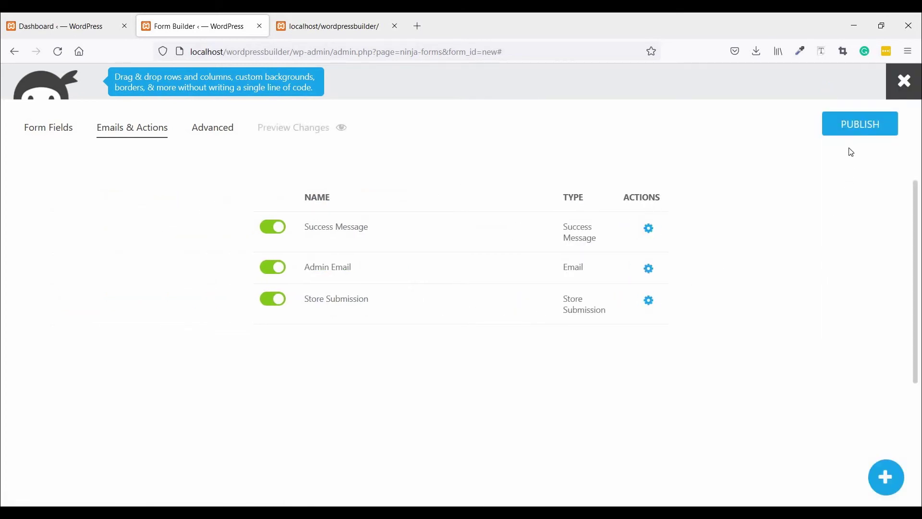
Title the form 'WordPress Builder' and publish it
left_click(853, 133)
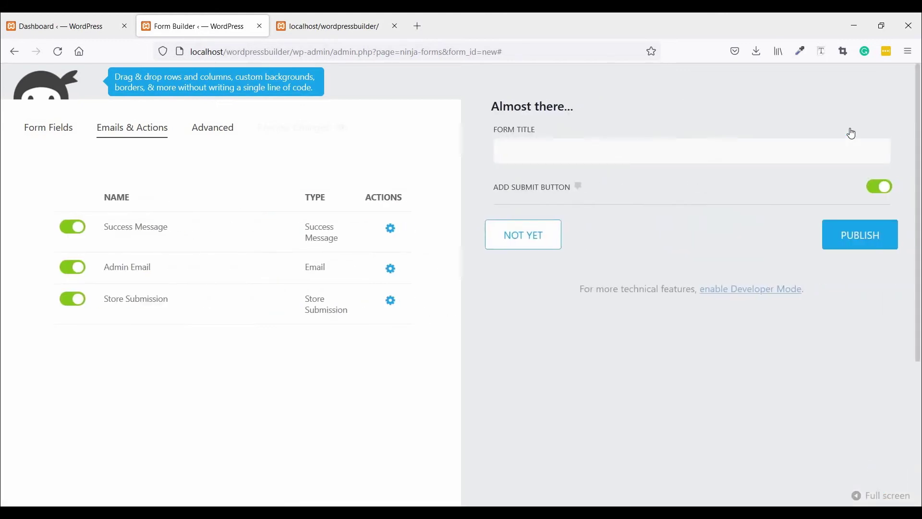
left_click(539, 157)
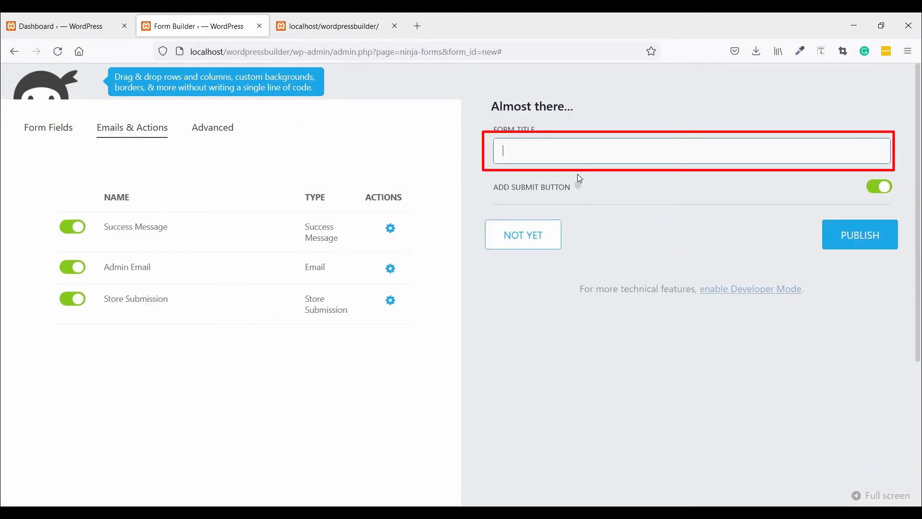
type("WordPress Builder")
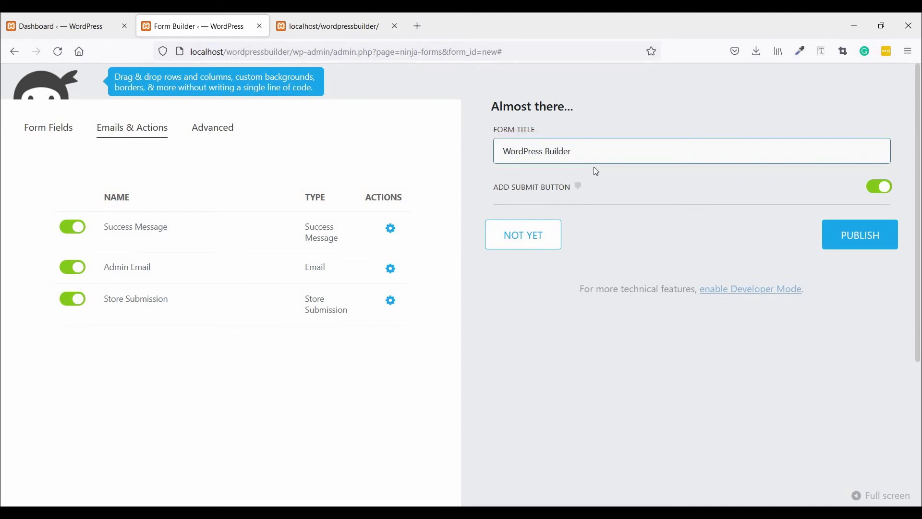
left_click(873, 236)
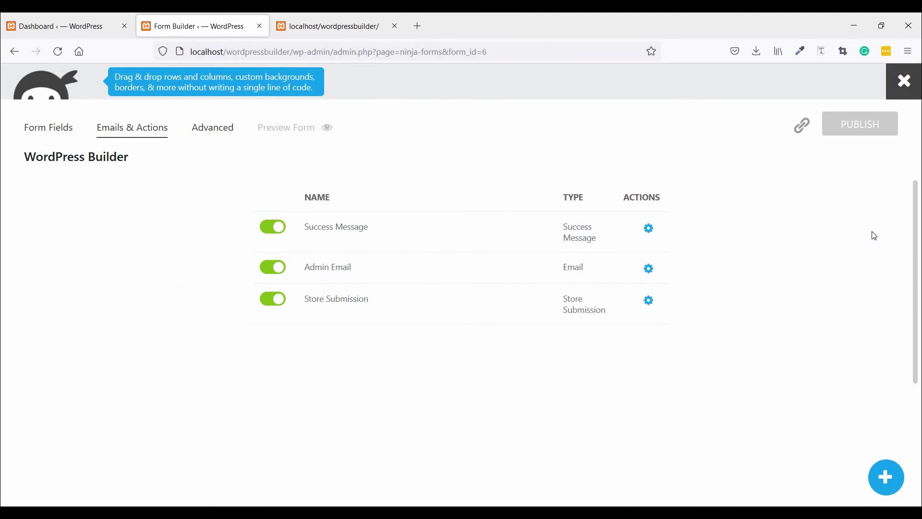
Copy the form's [ninja_form id='6'] shortcode and return to the Dashboard
left_click(800, 126)
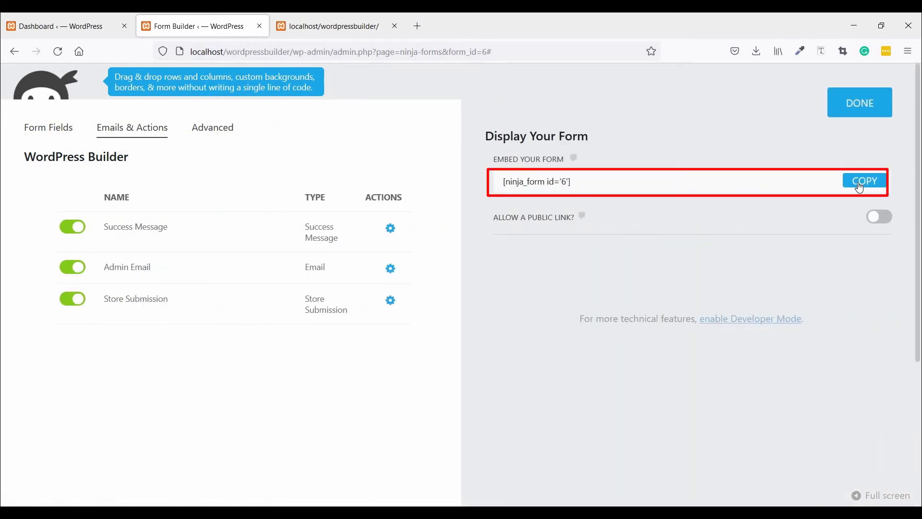
left_click(860, 187)
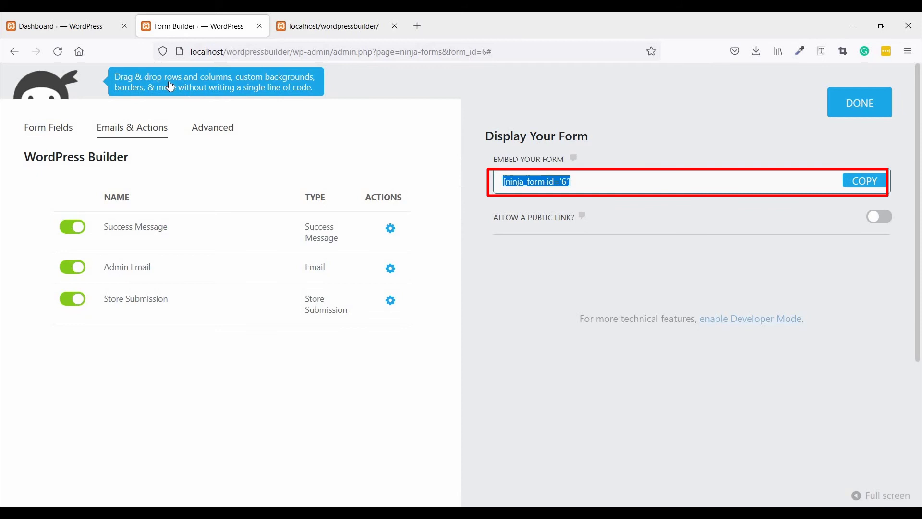
left_click(88, 28)
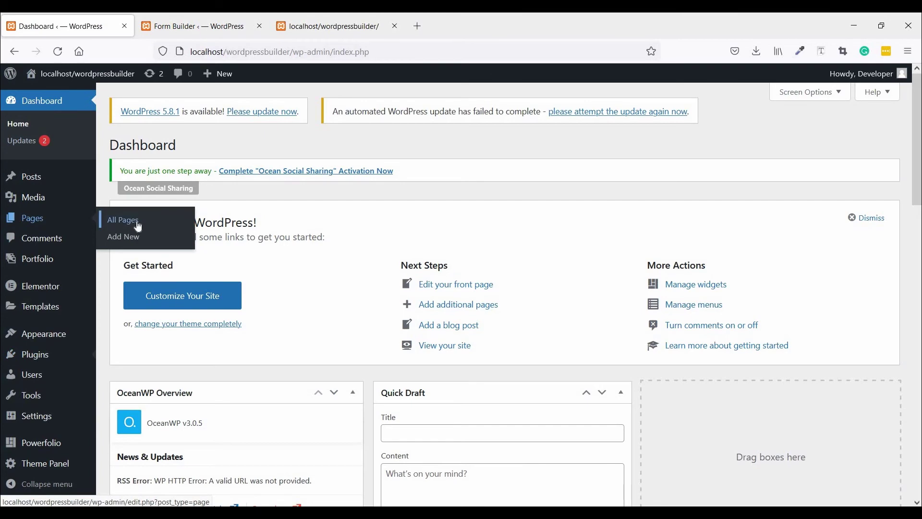
Check the live homepage to confirm its Keep in Touch section is empty
left_click(138, 226)
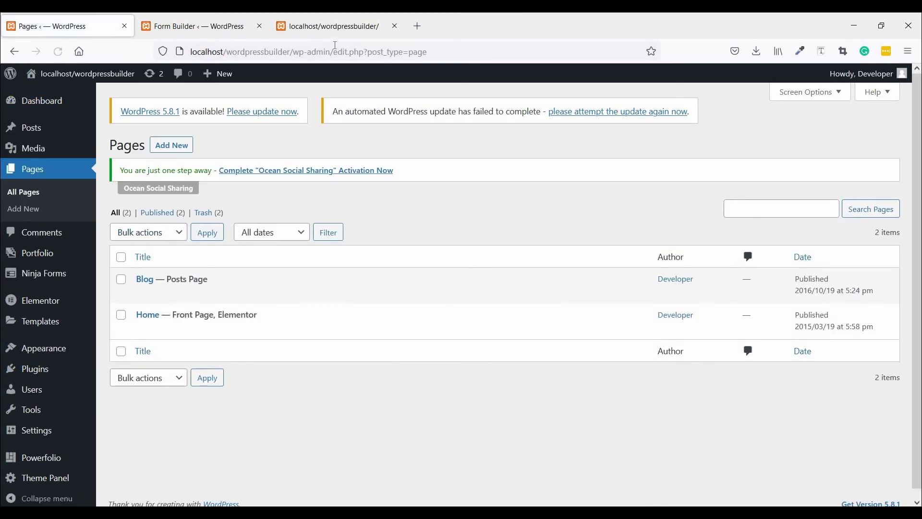
left_click(335, 26)
scroll(394, 310, "down", 6)
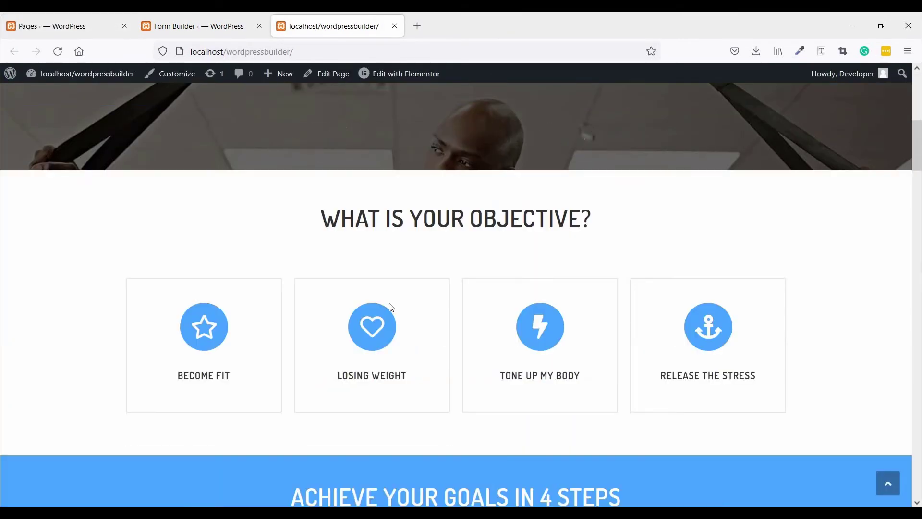
scroll(391, 308, "down", 20)
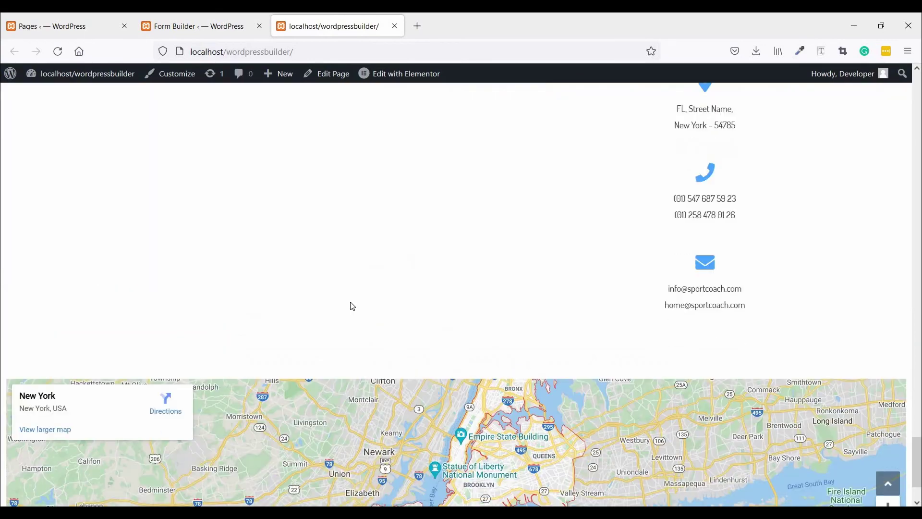
scroll(353, 306, "up", 3)
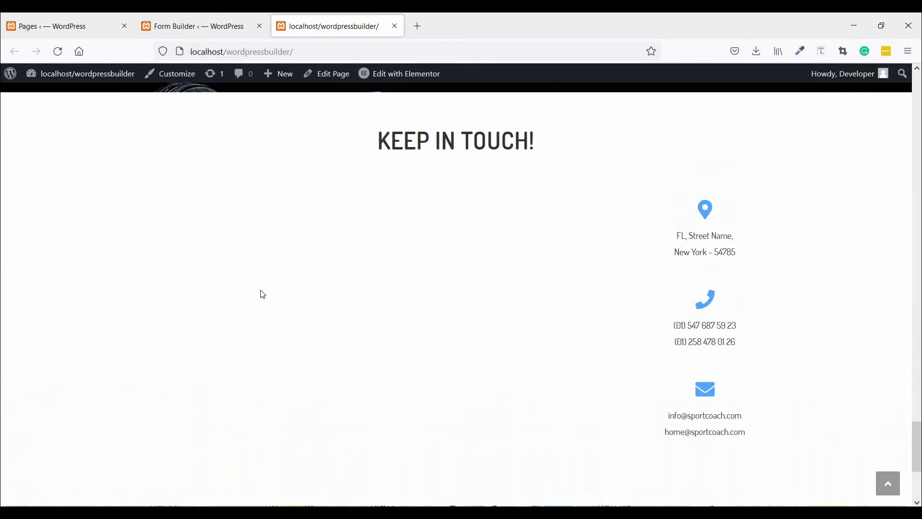
Open the Home page's Edit with Elementor link in a new tab
left_click(72, 27)
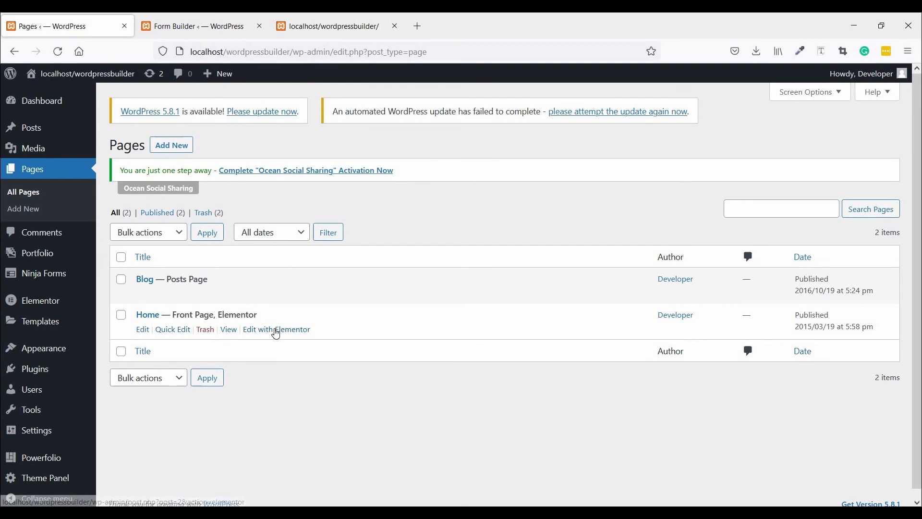
right_click(276, 331)
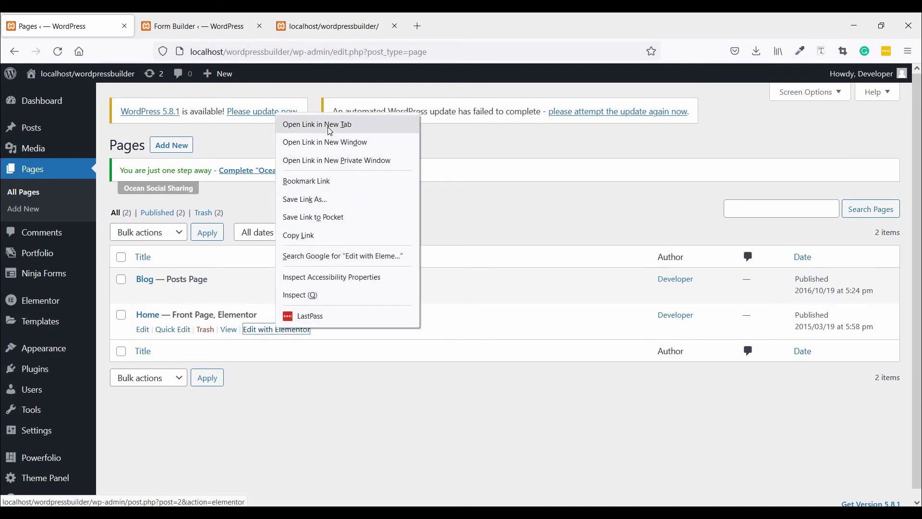
key("Return")
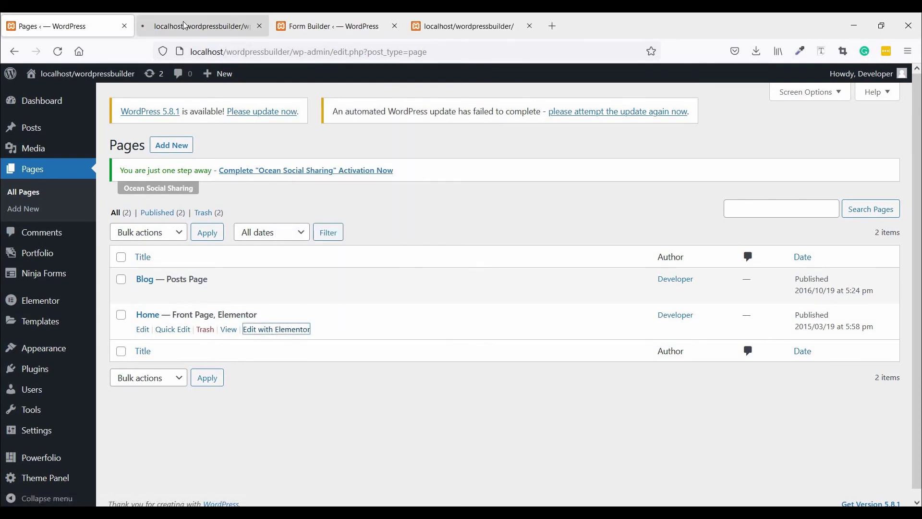
In the Elementor editor, search the widget panel for 'html'
left_click(185, 25)
scroll(380, 248, "down", 15)
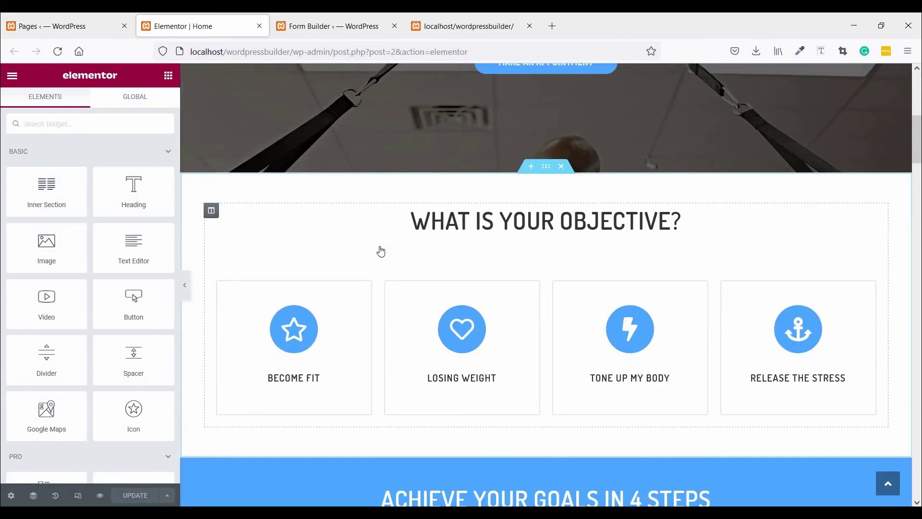
scroll(380, 248, "down", 15)
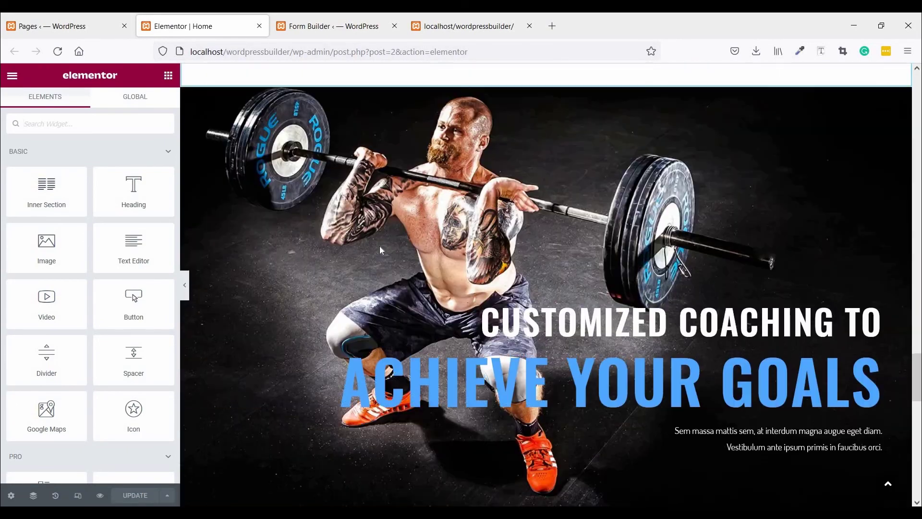
scroll(379, 246, "down", 6)
scroll(397, 247, "up", 4)
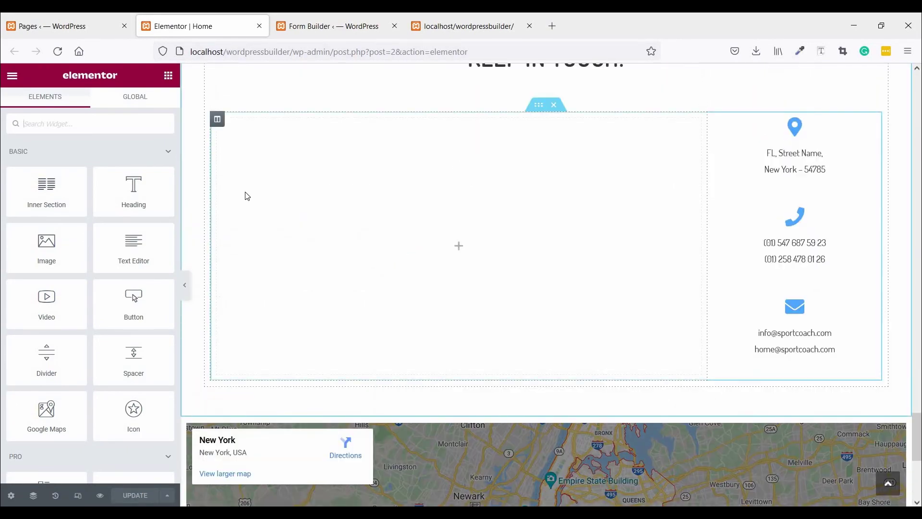
left_click(120, 123)
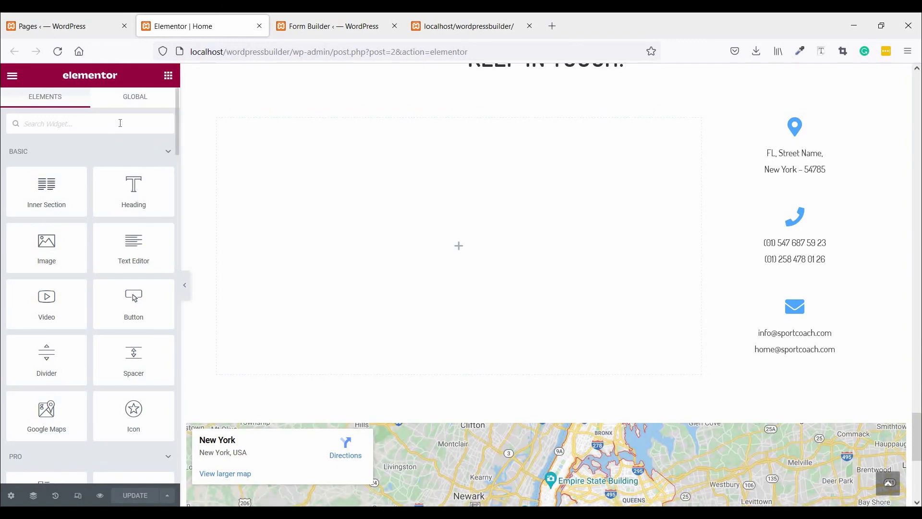
type("html")
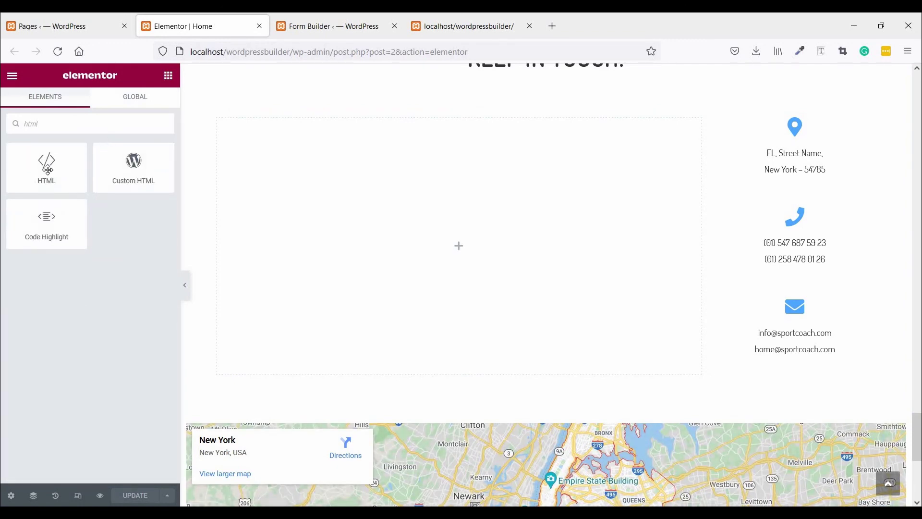
Add an HTML widget with [ninja_form id='6'] to the Keep in Touch column, update, and reload the homepage
left_click_drag(47, 169, 276, 239)
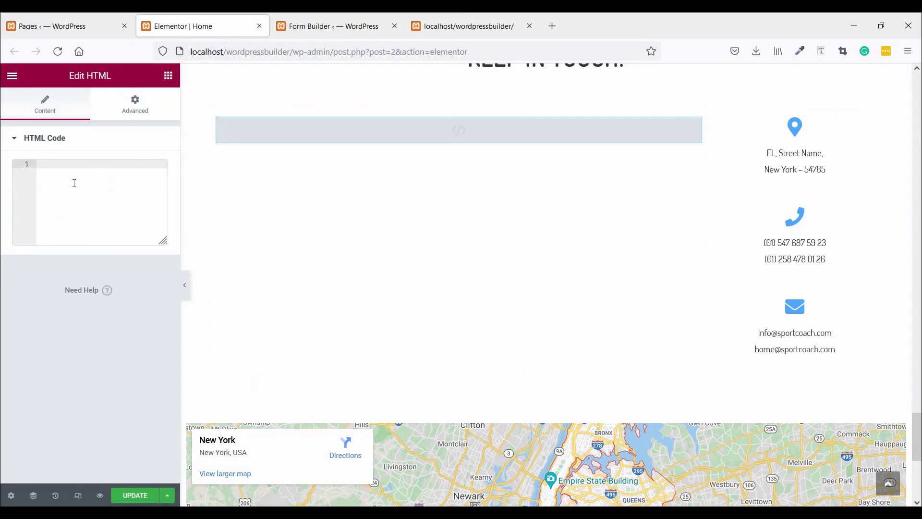
key("ctrl+v")
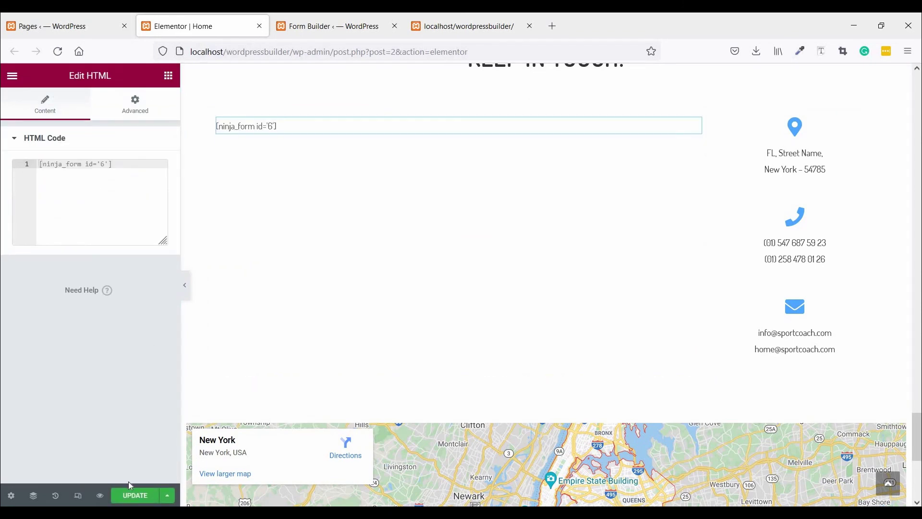
left_click(125, 497)
left_click(466, 26)
left_click(59, 55)
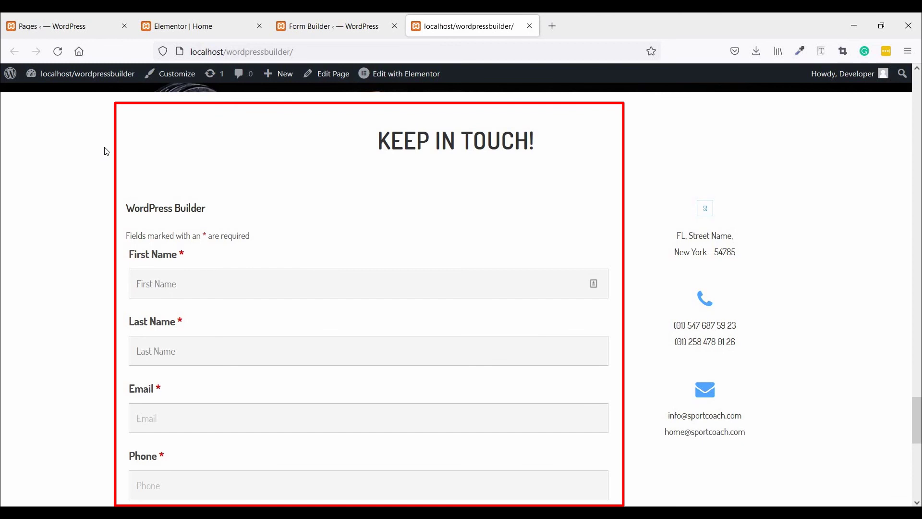
Scroll the homepage to review the form's First Name, Last Name, Email, Phone, Message fields and Submit button
scroll(268, 304, "down", 5)
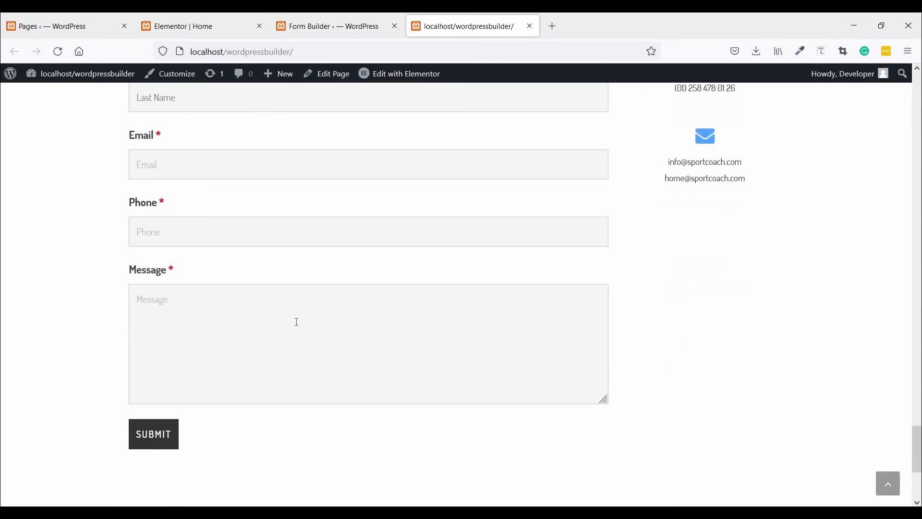
scroll(298, 320, "up", 5)
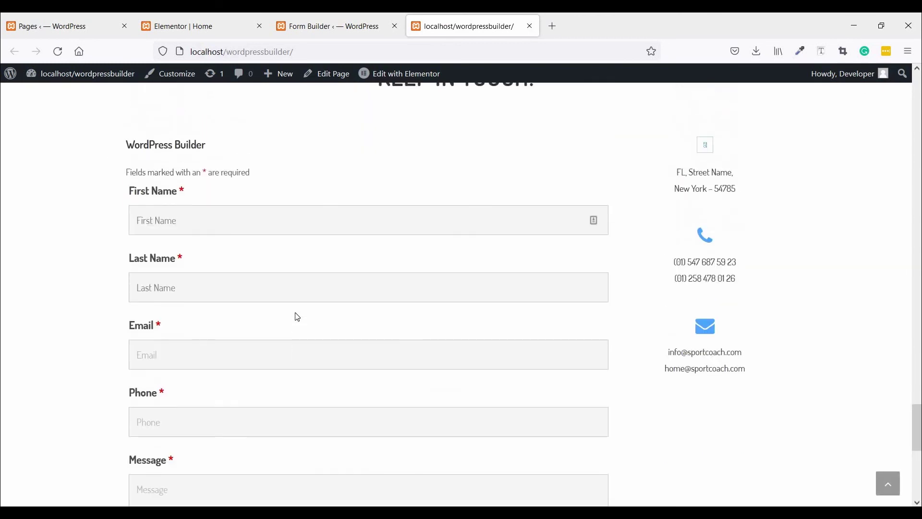
scroll(297, 295, "up", 1)
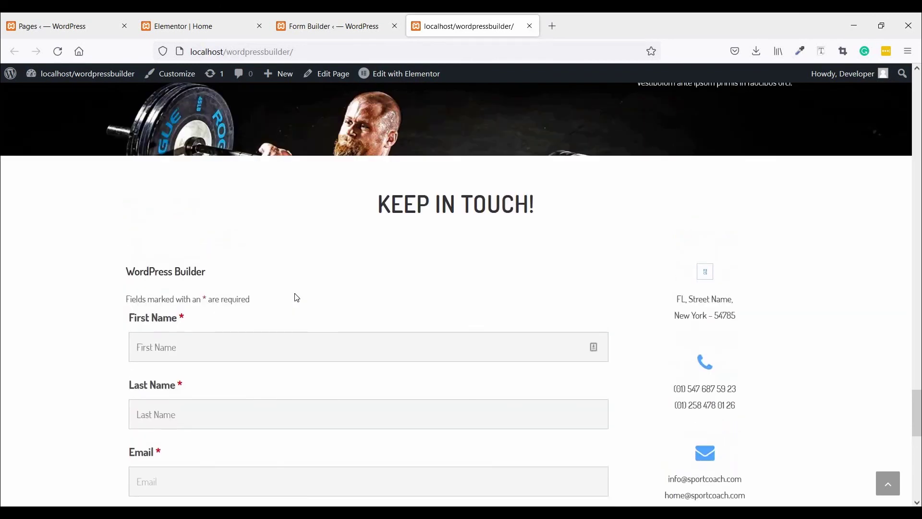
scroll(297, 295, "down", 5)
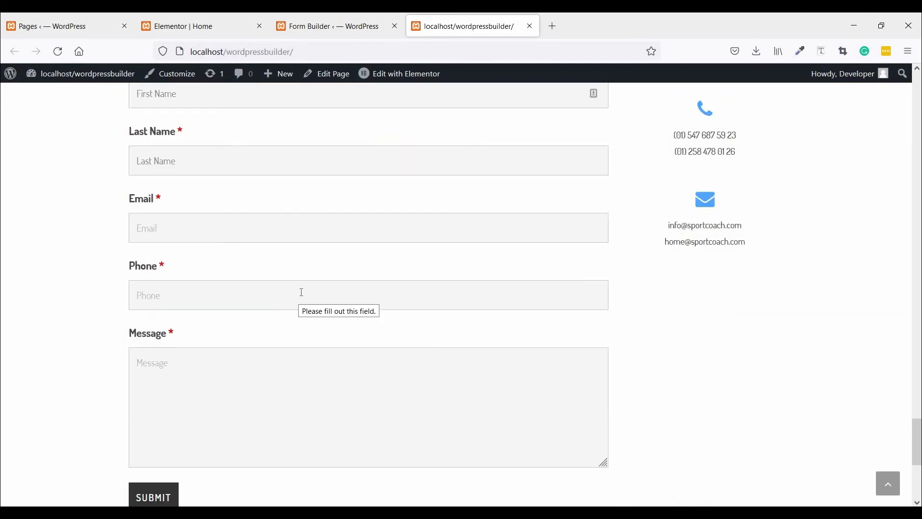